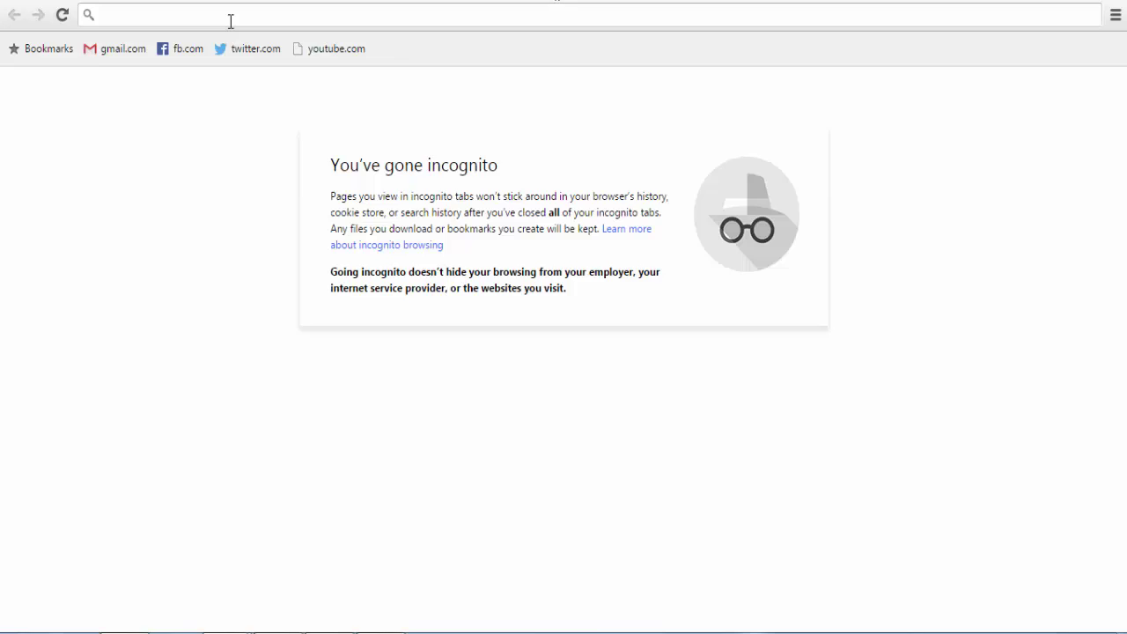
Step: Load the cPanel login page at cpanel.lokshineconomics.com in Chrome
{"action": "type", "text": "cpna"}
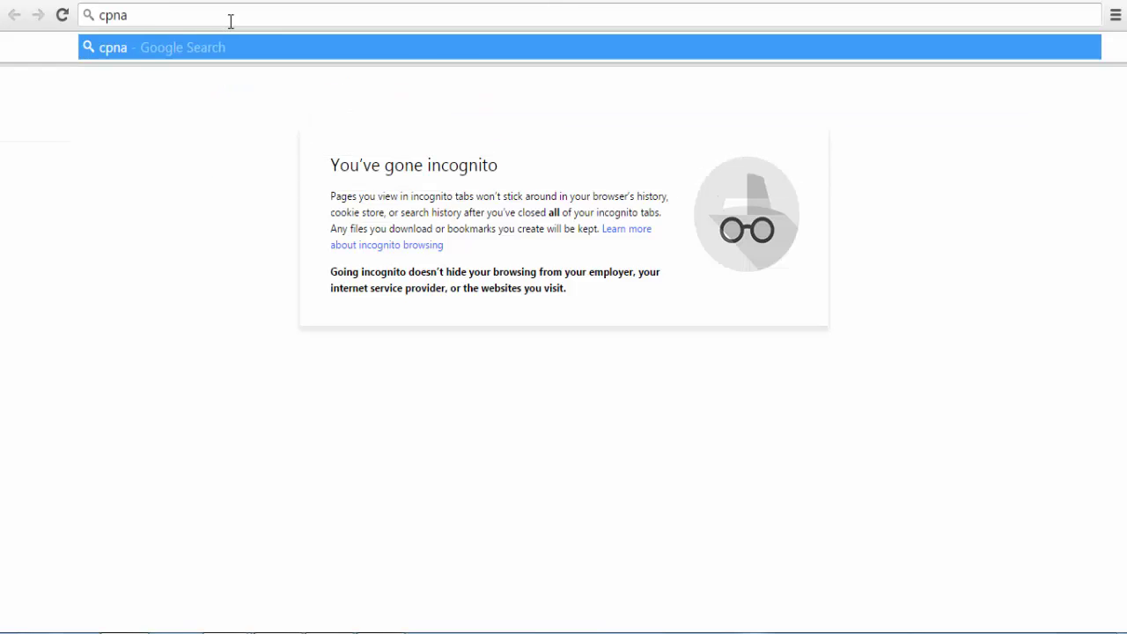
{"action": "key", "text": "BackSpace"}
{"action": "key", "text": "BackSpace"}
{"action": "type", "text": "an"}
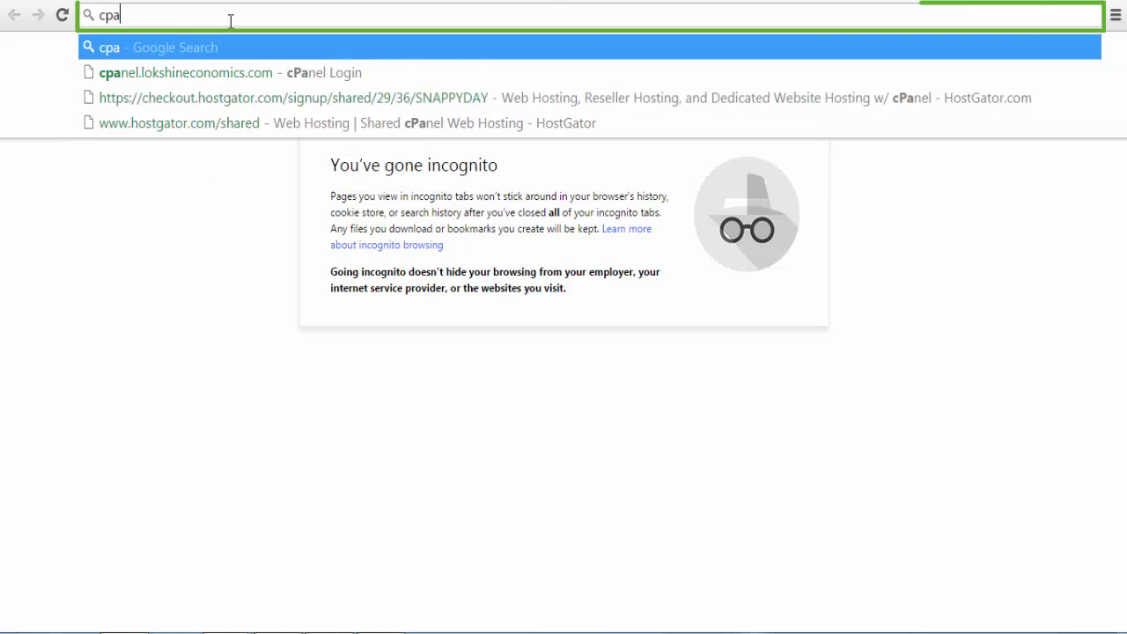
{"action": "type", "text": "el"}
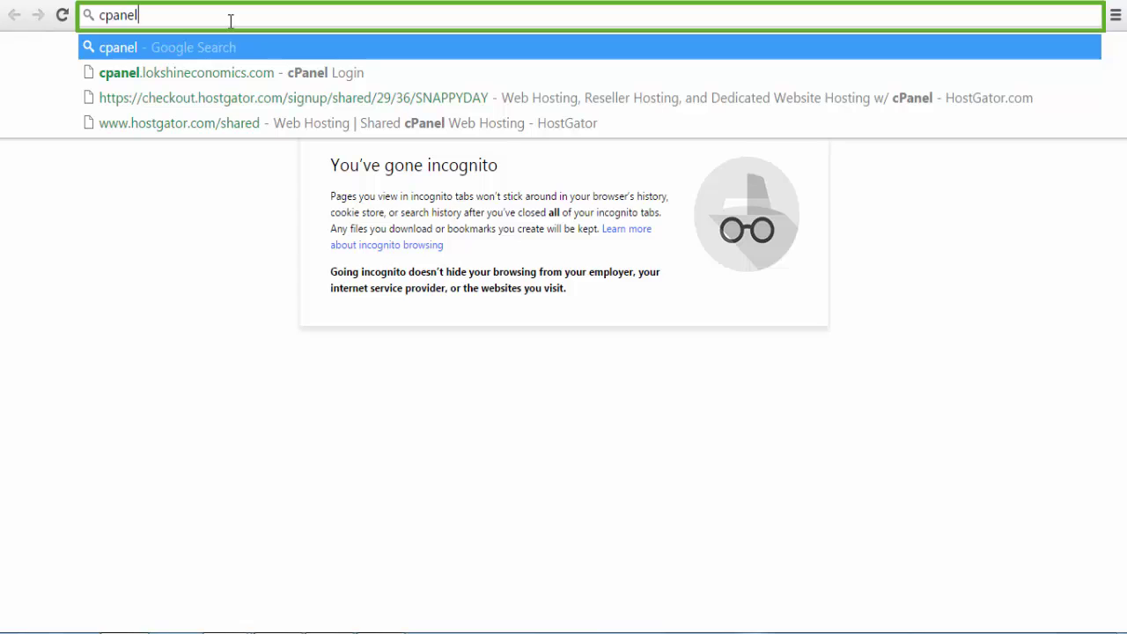
{"action": "type", "text": ".lokshine"}
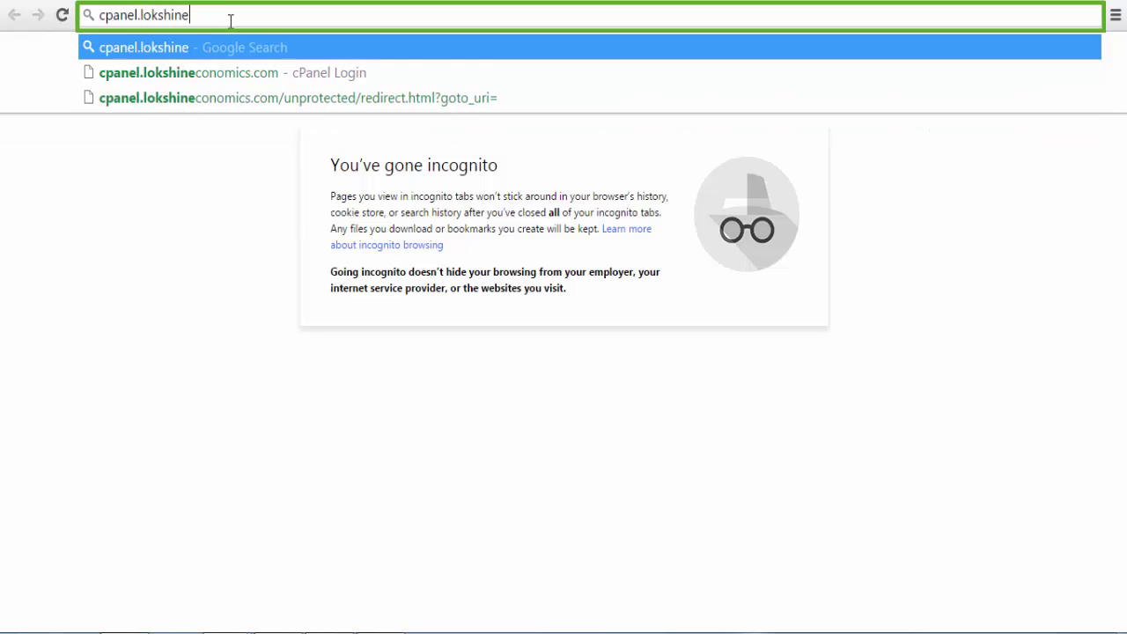
{"action": "type", "text": "conomics.co"}
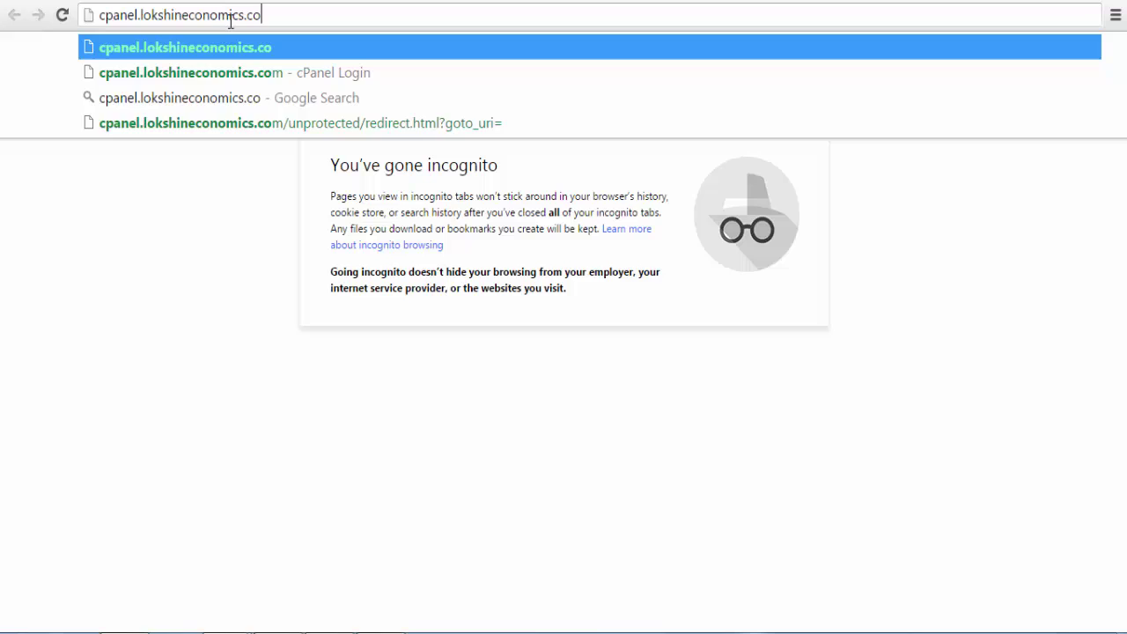
{"action": "type", "text": "m"}
{"action": "key", "text": "Return"}
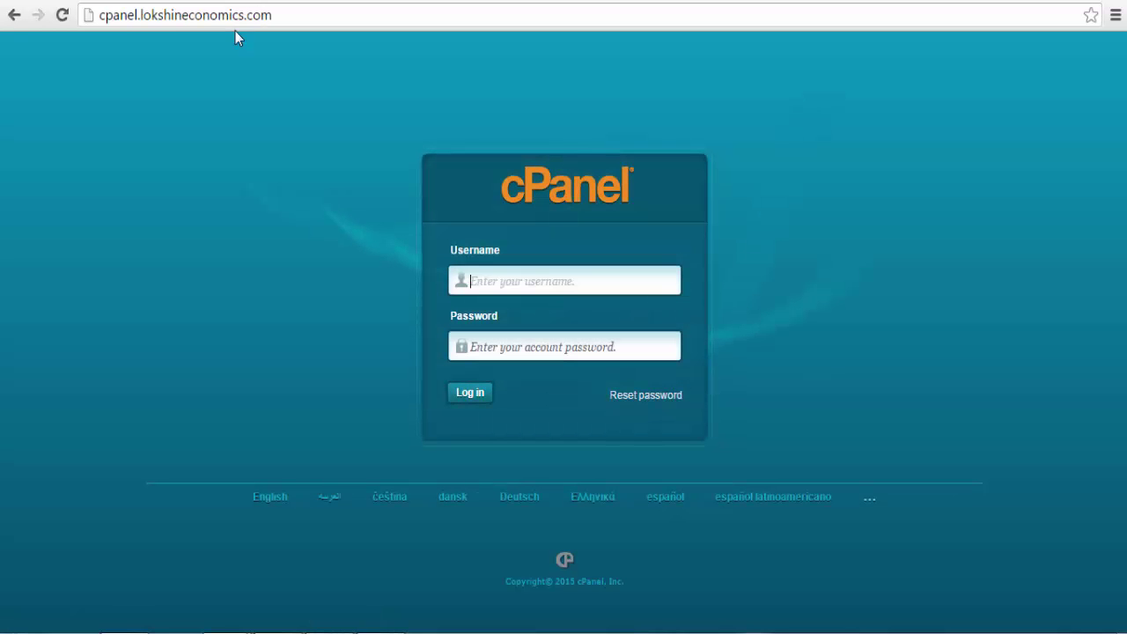
Step: Sign in to cPanel with the hosting account's username and password
{"action": "type", "text": "username"}
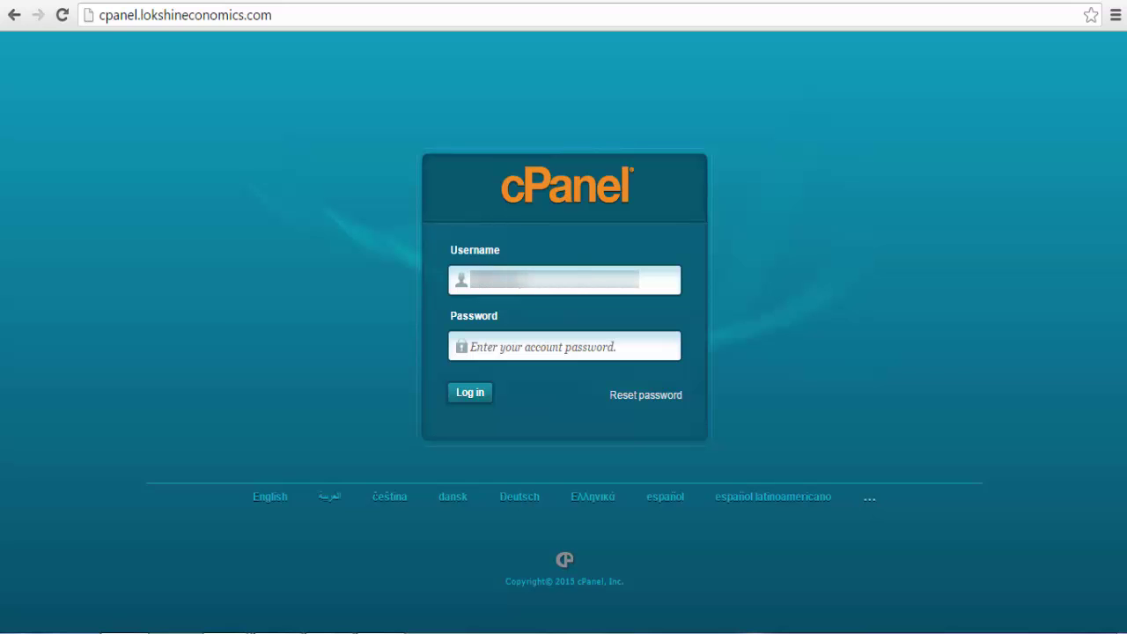
{"action": "left_click", "coordinate": [471, 346]}
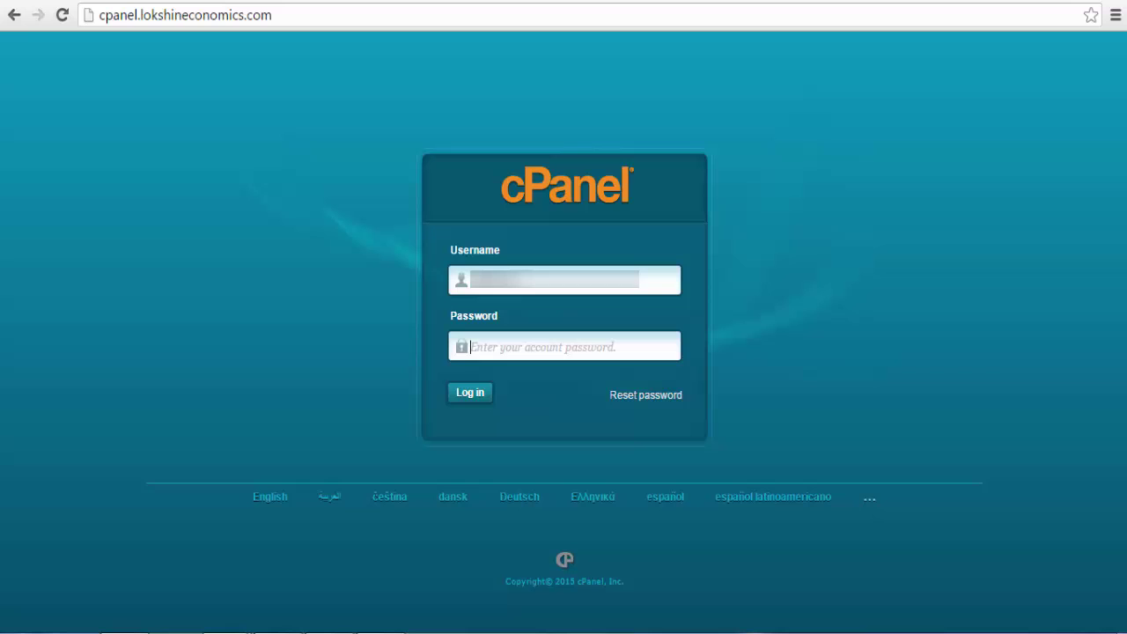
{"action": "type", "text": "•"}
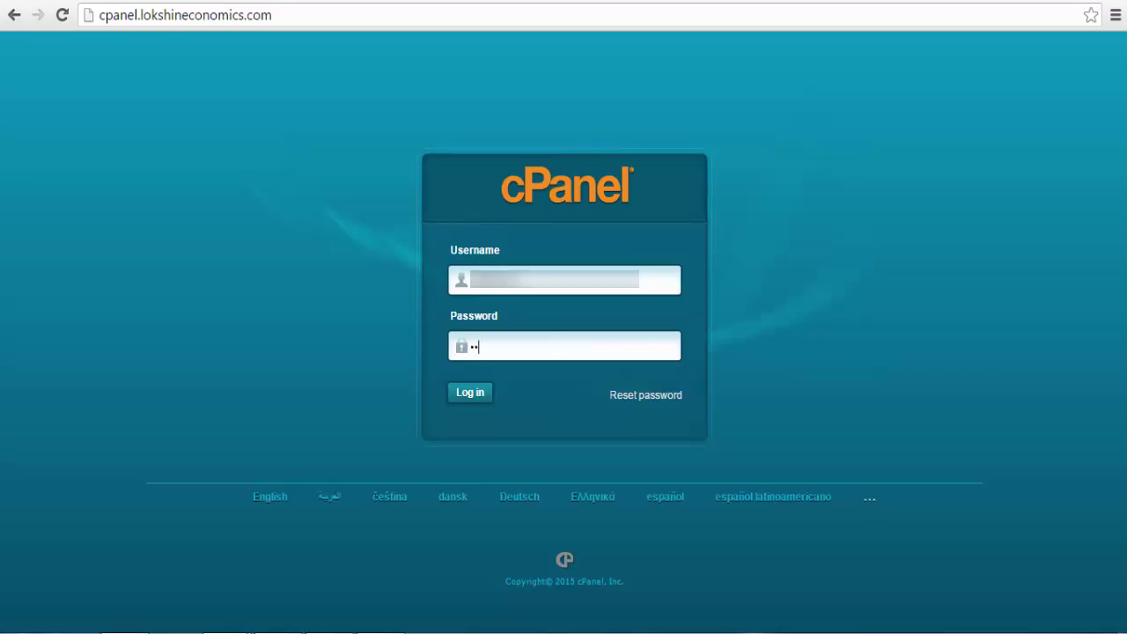
{"action": "type", "text": "••••••••••"}
{"action": "key", "text": "Return"}
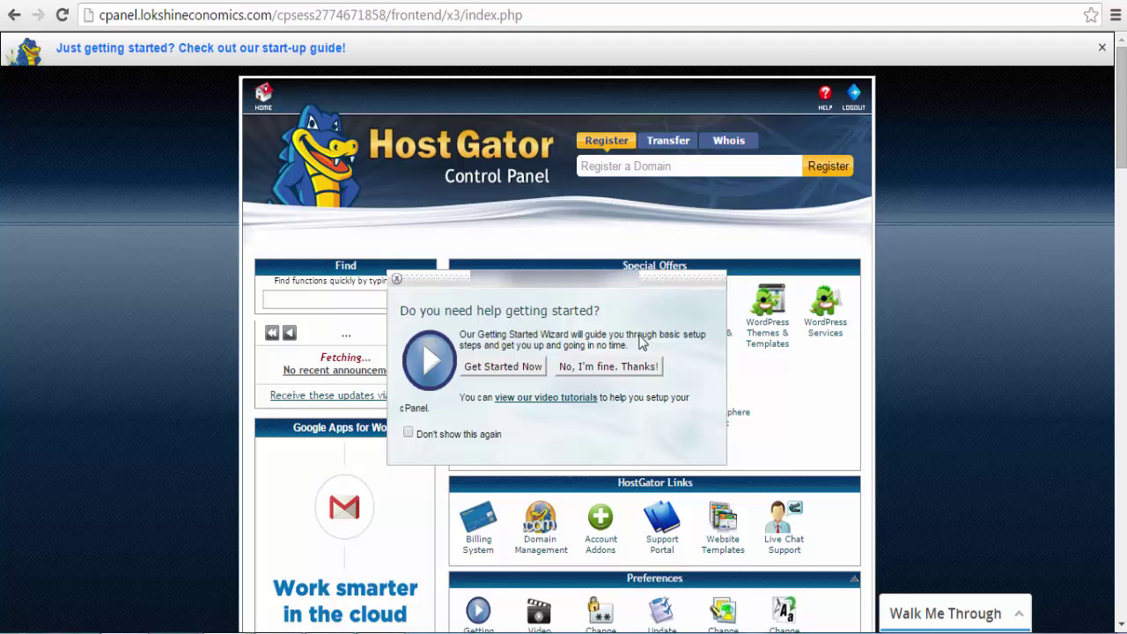
Step: Dismiss the getting-started popup and scroll down to the Software/Services tools
{"action": "left_click", "coordinate": [627, 368]}
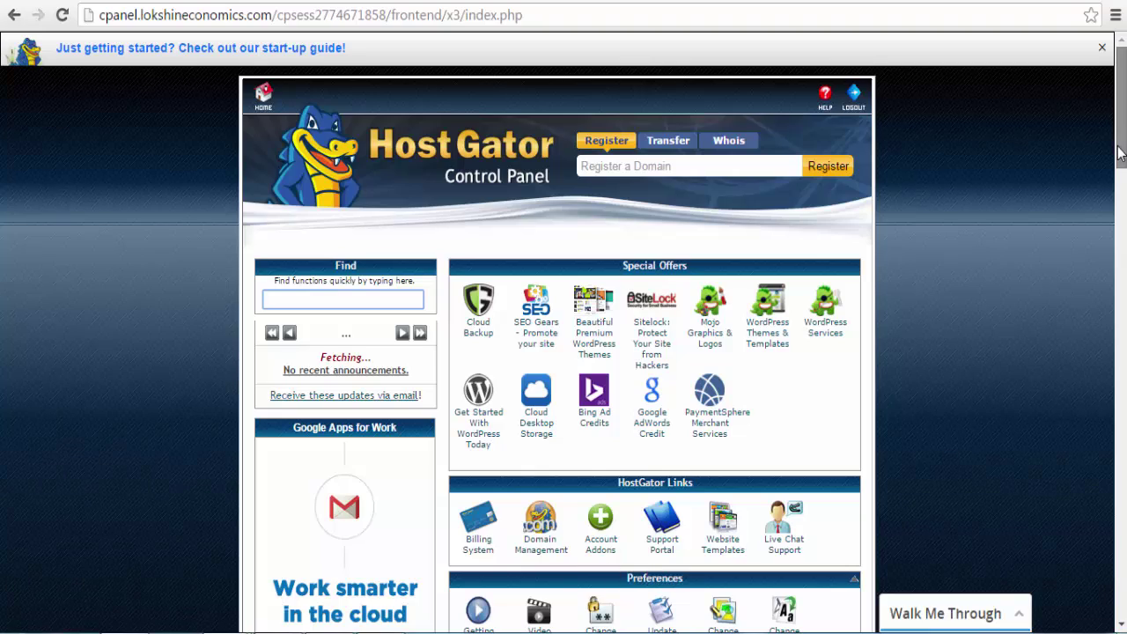
{"action": "left_click_drag", "start_coordinate": [1120, 156], "coordinate": [1070, 387]}
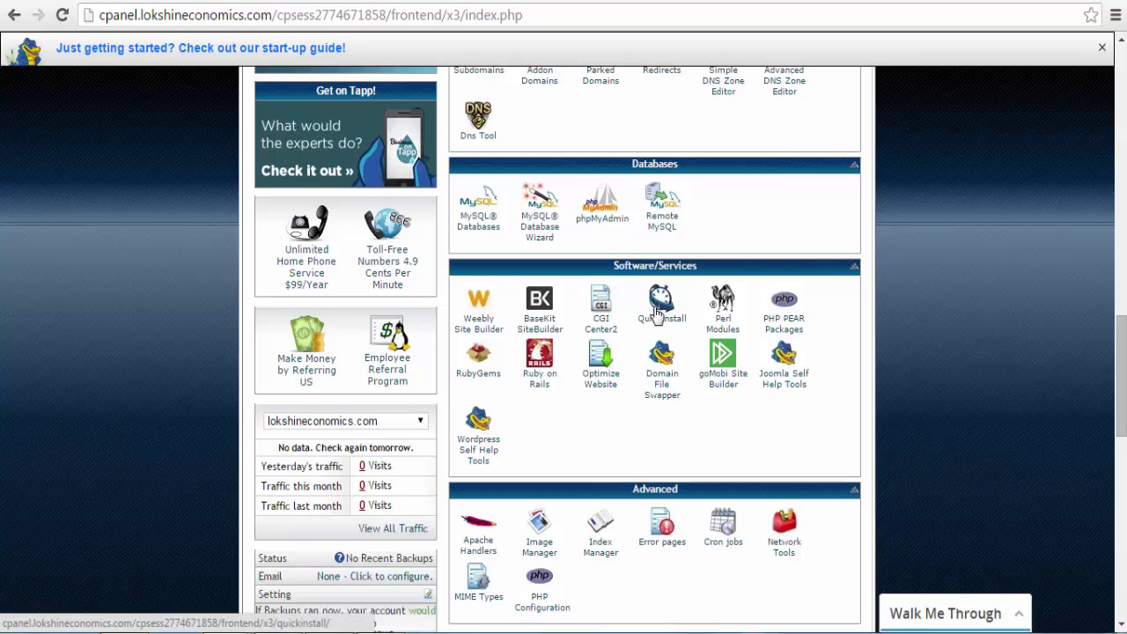
Step: Launch the QuickInstall tool and scroll through its installer list
{"action": "left_click", "coordinate": [656, 312]}
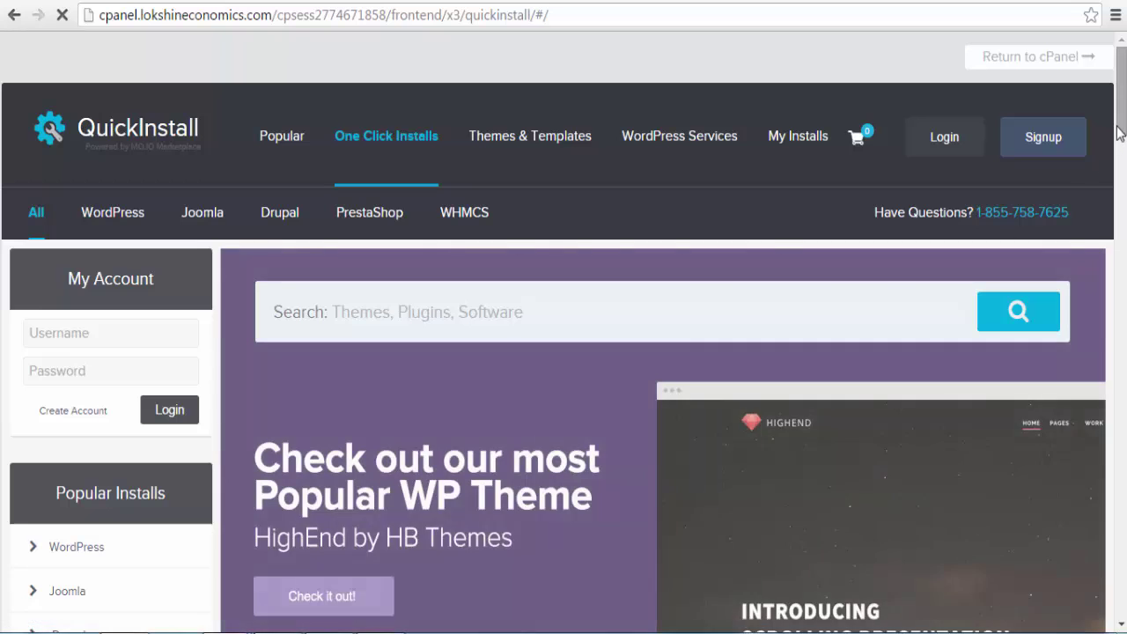
{"action": "scroll", "coordinate": [1120, 132], "scroll_direction": "down", "scroll_amount": 1}
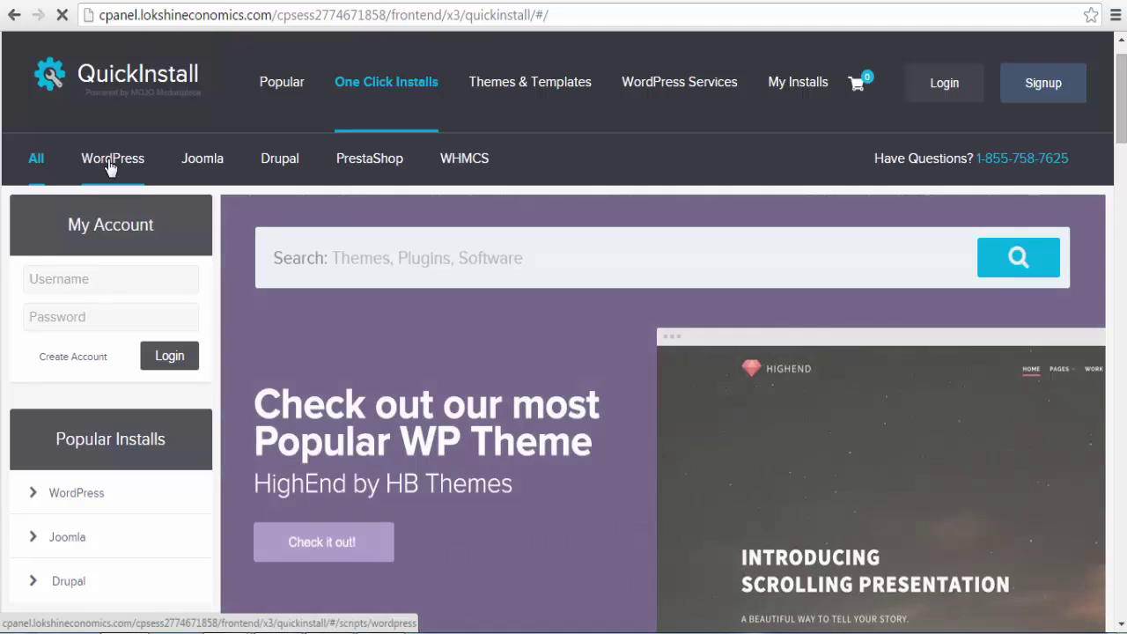
Step: Show QuickInstall's WordPress page and browse to its Free Option section
{"action": "left_click", "coordinate": [110, 160]}
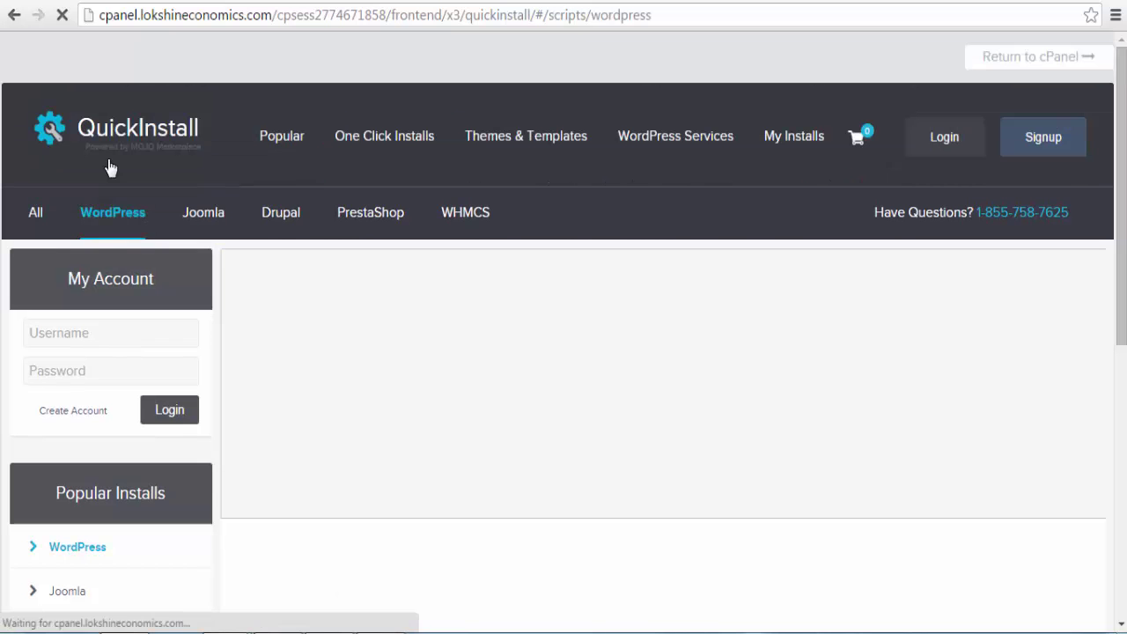
{"action": "scroll", "coordinate": [110, 168], "scroll_direction": "down", "scroll_amount": 7}
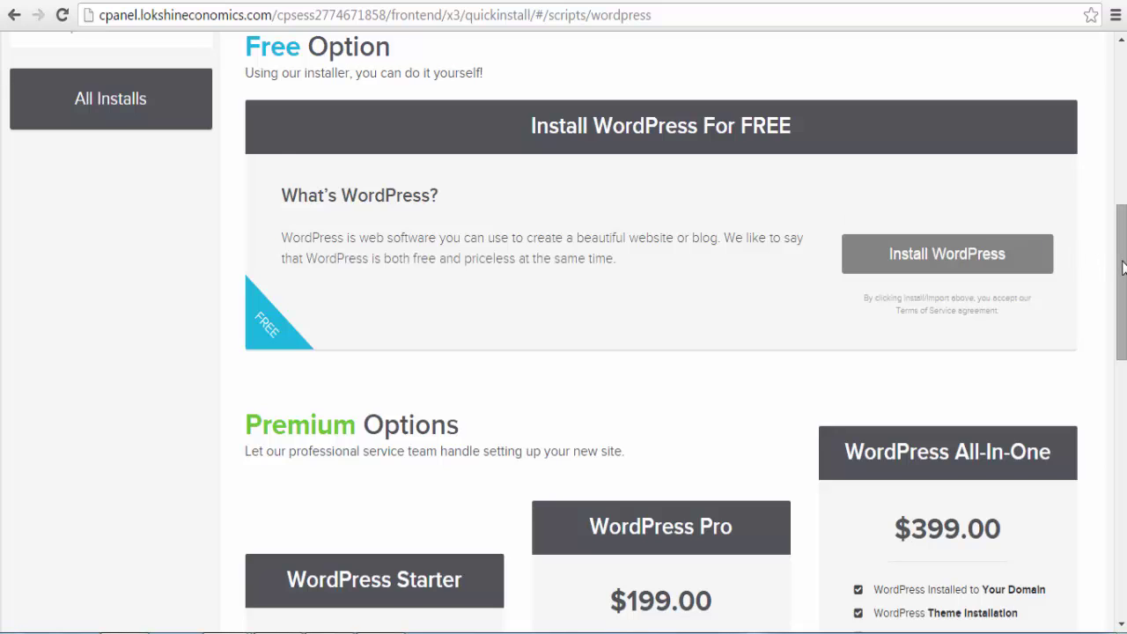
{"action": "left_click_drag", "start_coordinate": [1120, 264], "coordinate": [1120, 270]}
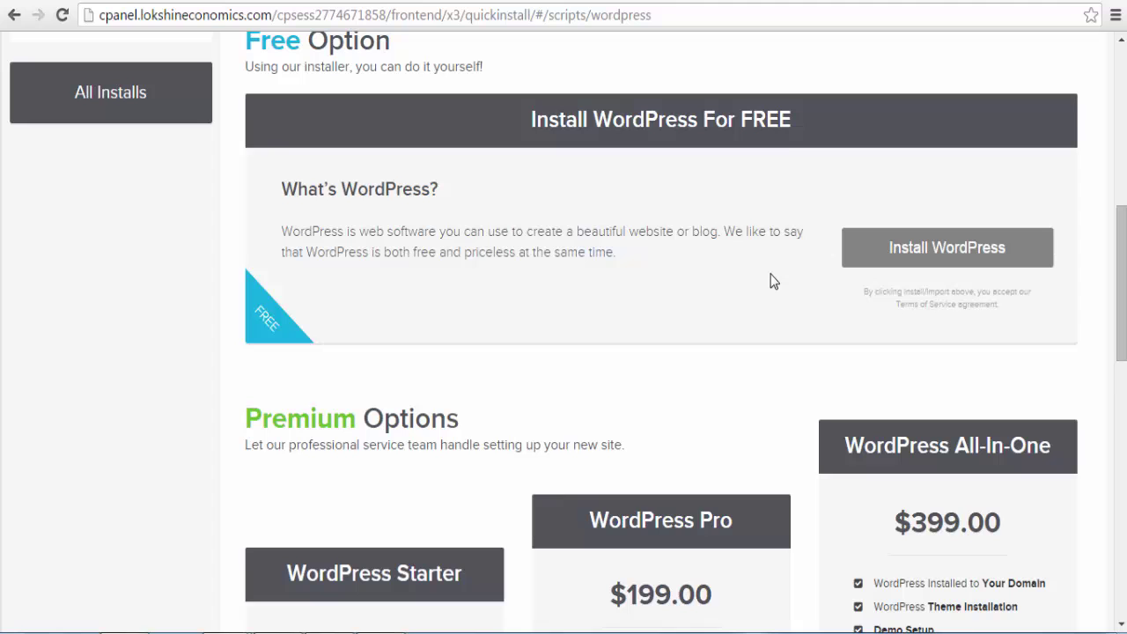
{"action": "scroll", "coordinate": [808, 466], "scroll_direction": "up", "scroll_amount": 2}
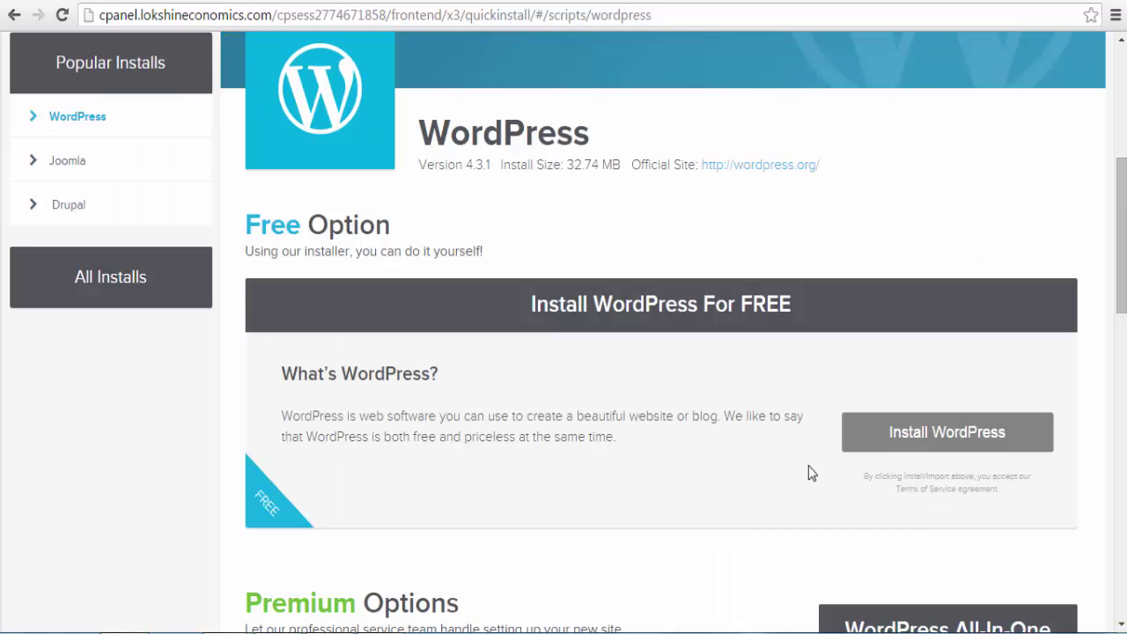
Step: Start the free WordPress install and select lokshineconomics.com as the target domain
{"action": "left_click", "coordinate": [881, 445]}
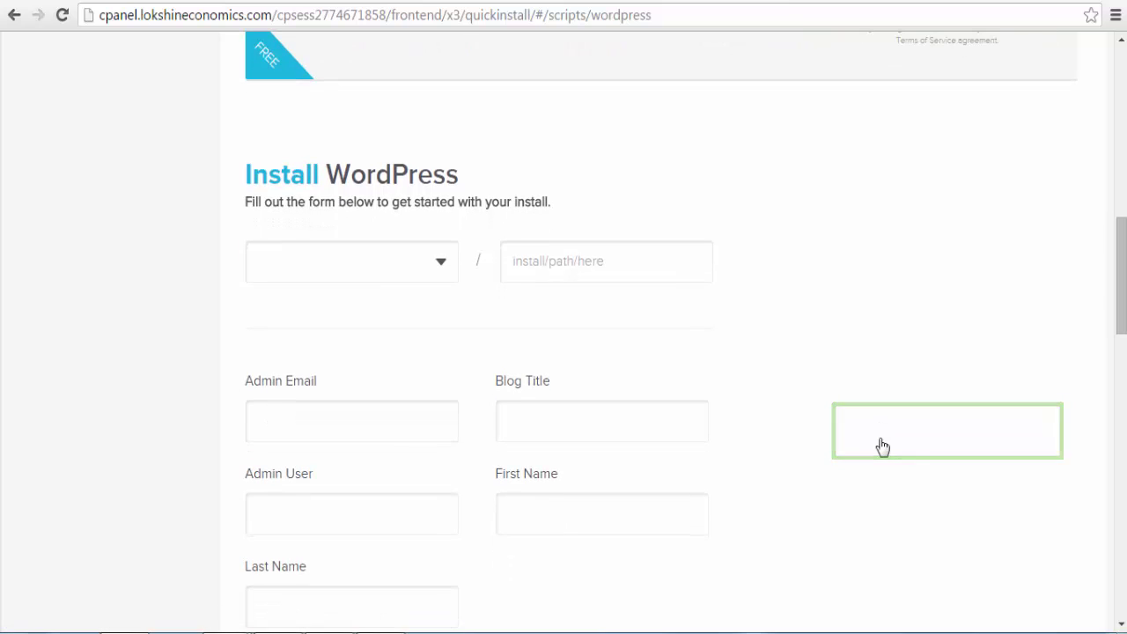
{"action": "left_click", "coordinate": [331, 268]}
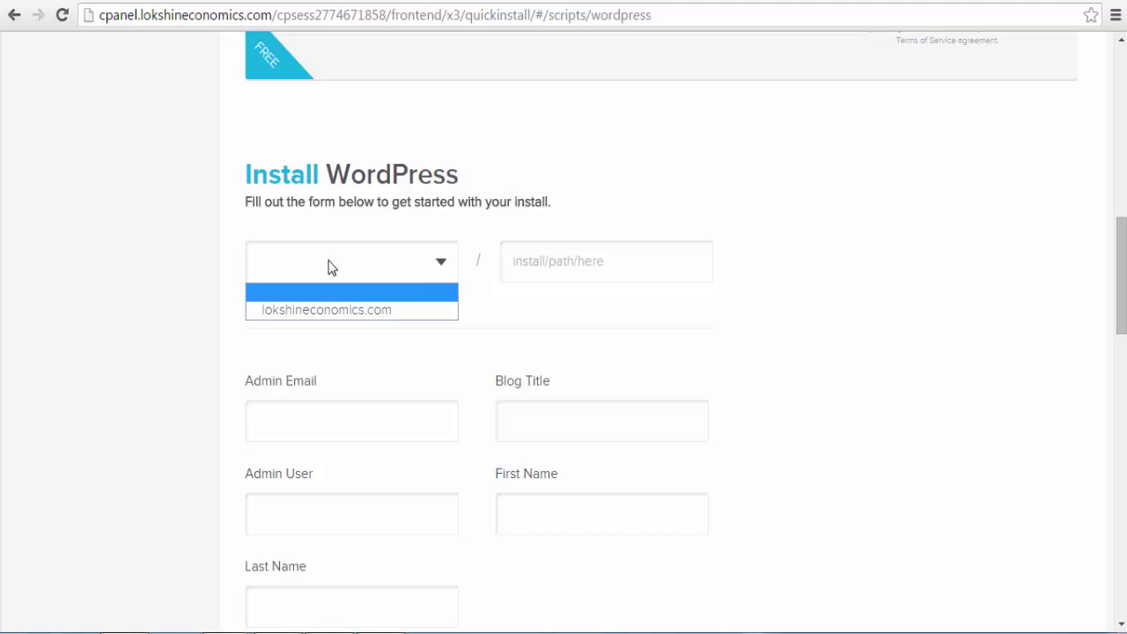
{"action": "left_click", "coordinate": [322, 310]}
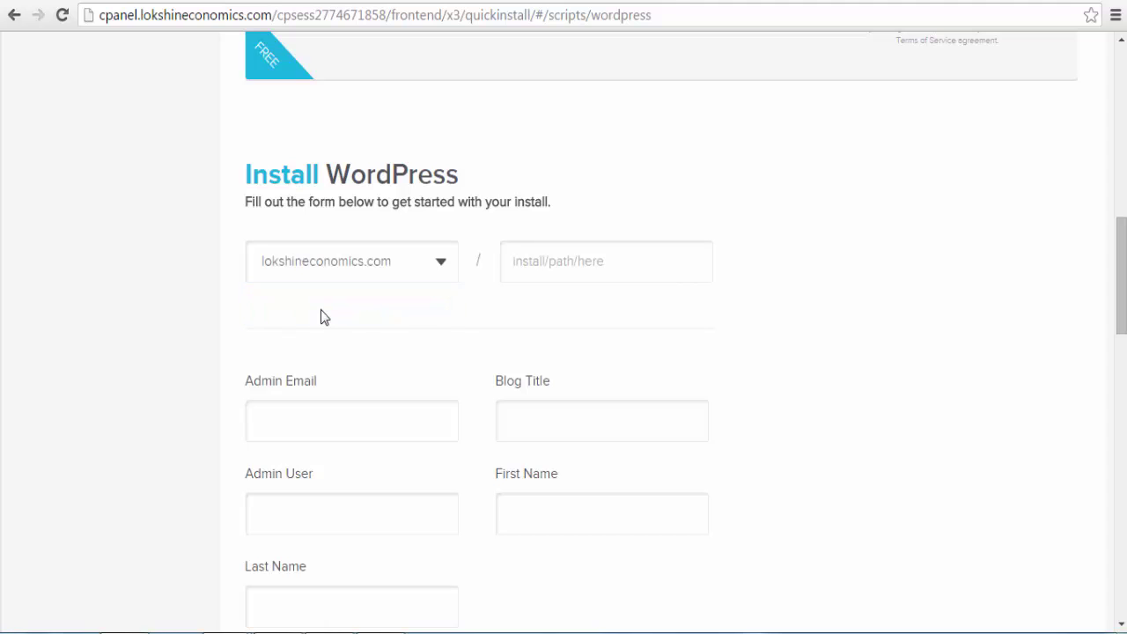
{"action": "left_click", "coordinate": [541, 261]}
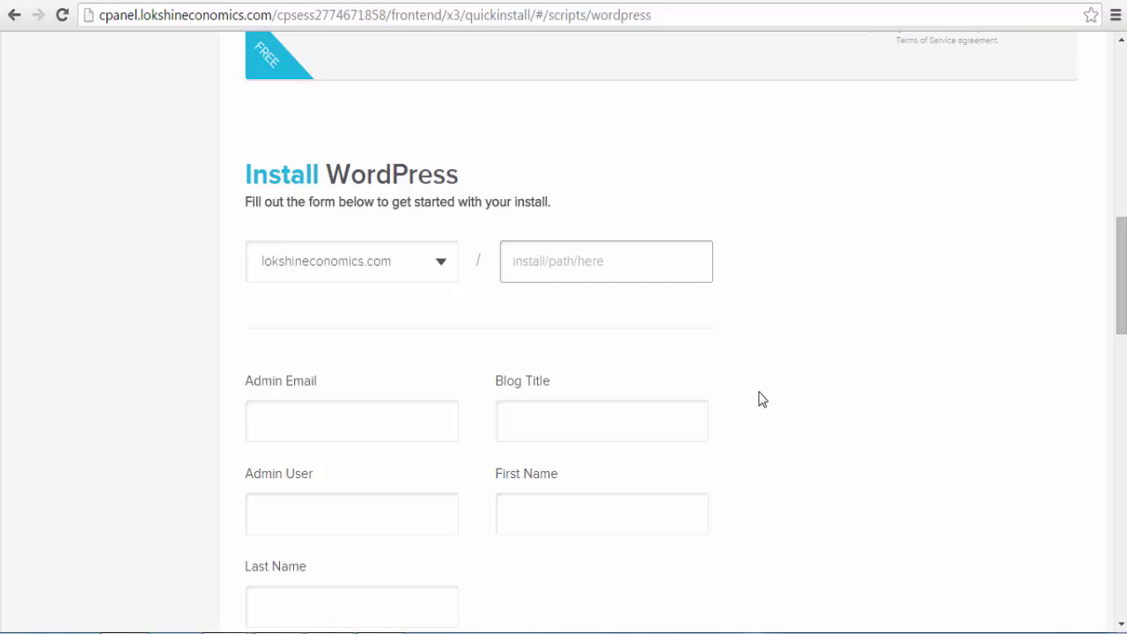
Step: Enter the admin e-mail address and the blog title 'Lokshin Investment Finance and Economics'
{"action": "left_click", "coordinate": [325, 414]}
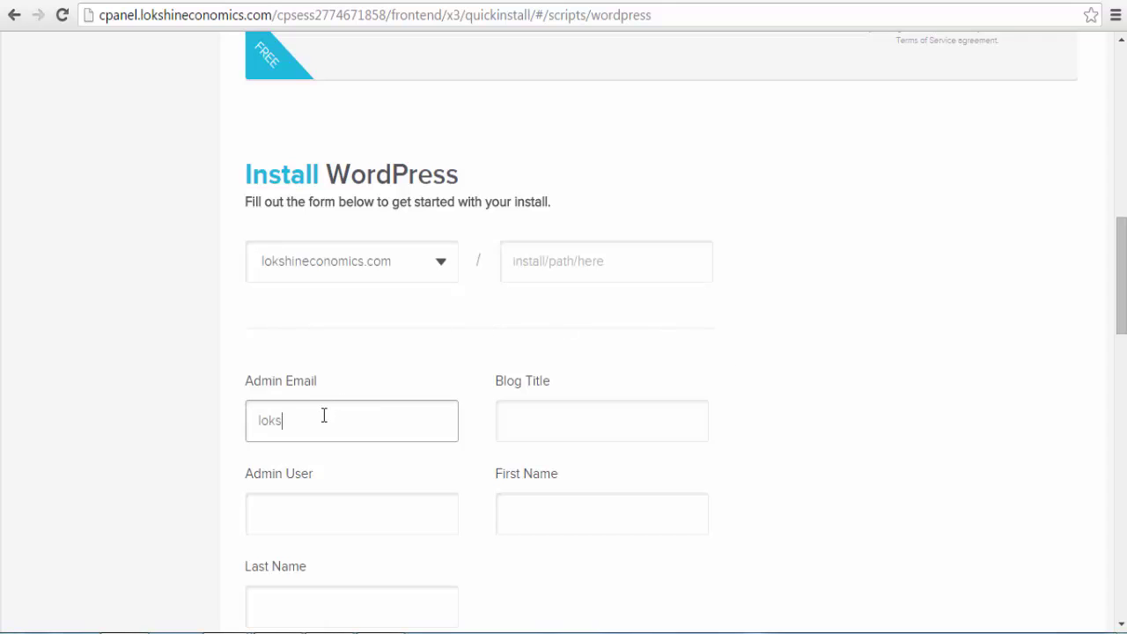
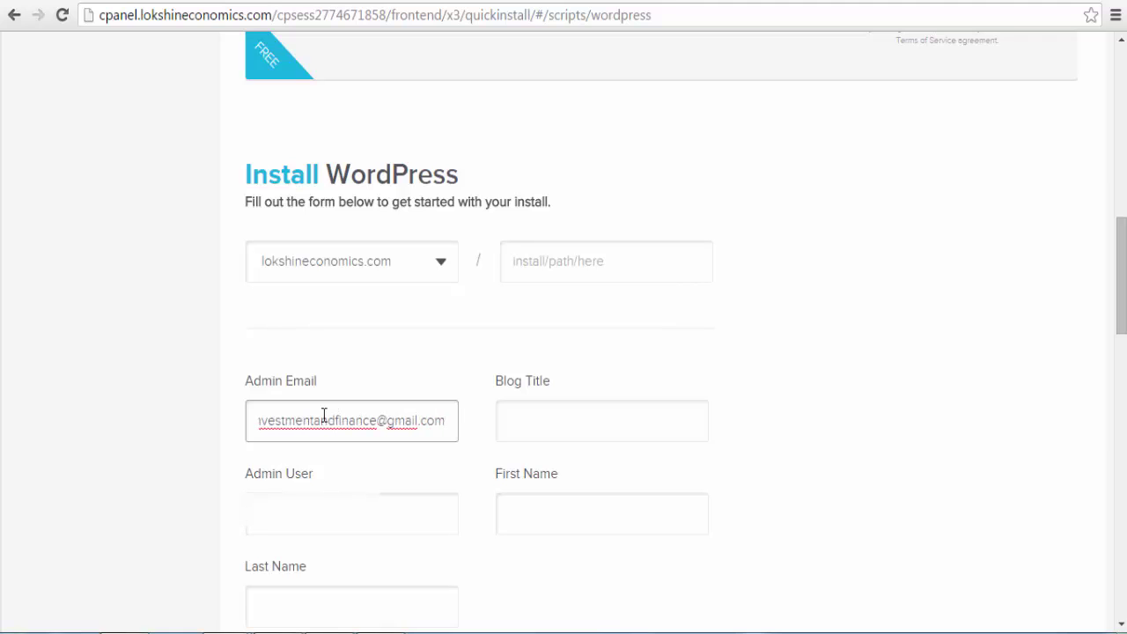
{"action": "key", "text": "Tab"}
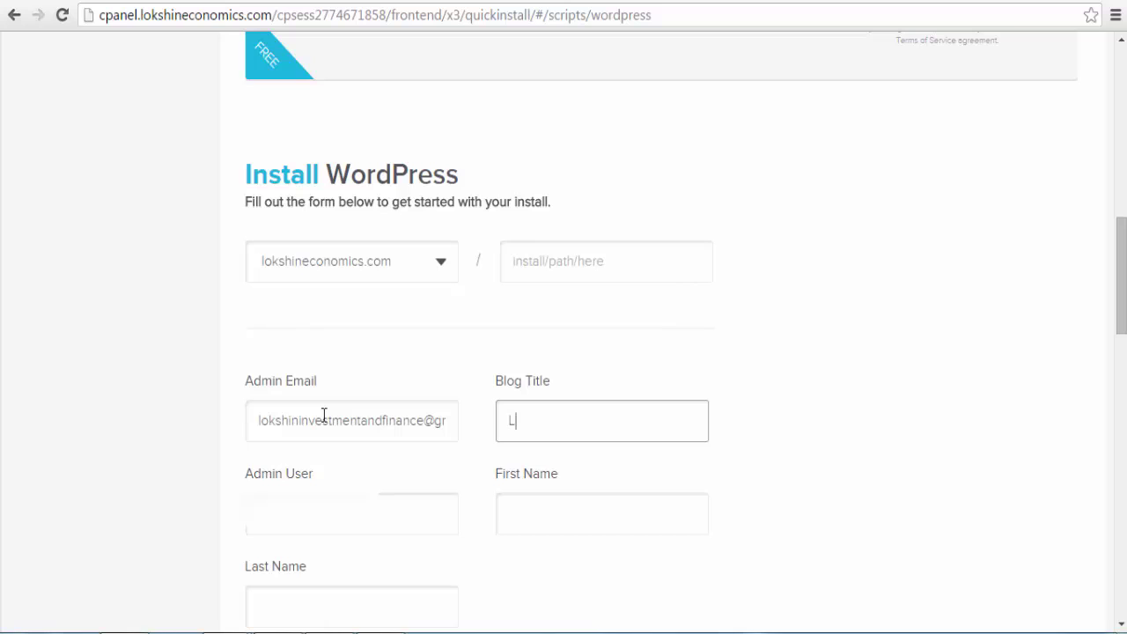
{"action": "type", "text": "Lokshin Investment"}
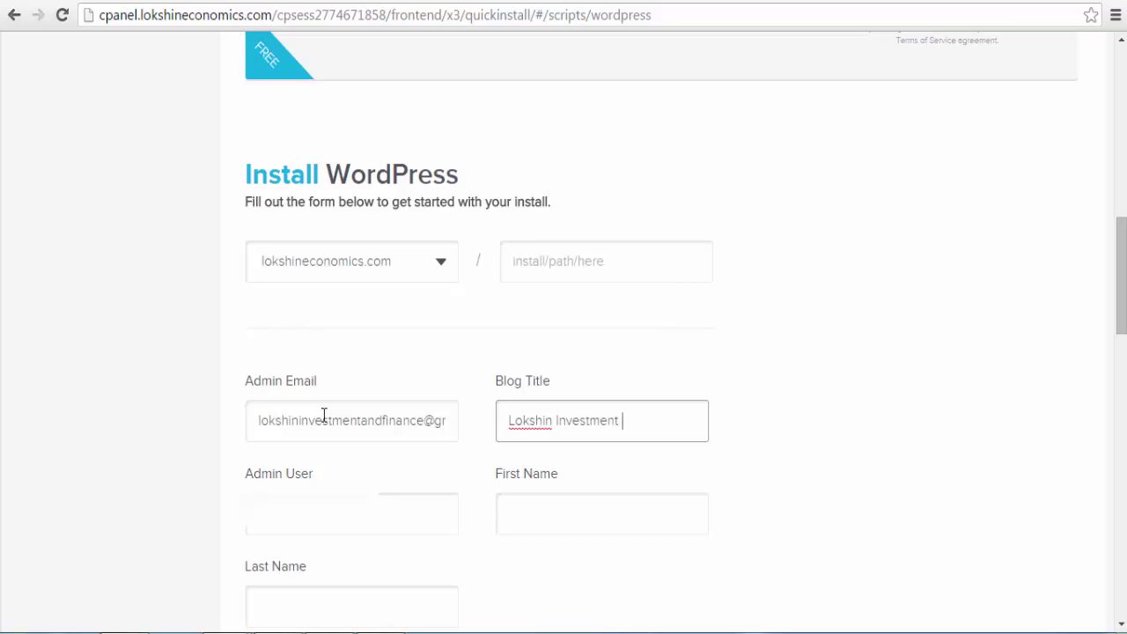
{"action": "type", "text": " Finance and Economics"}
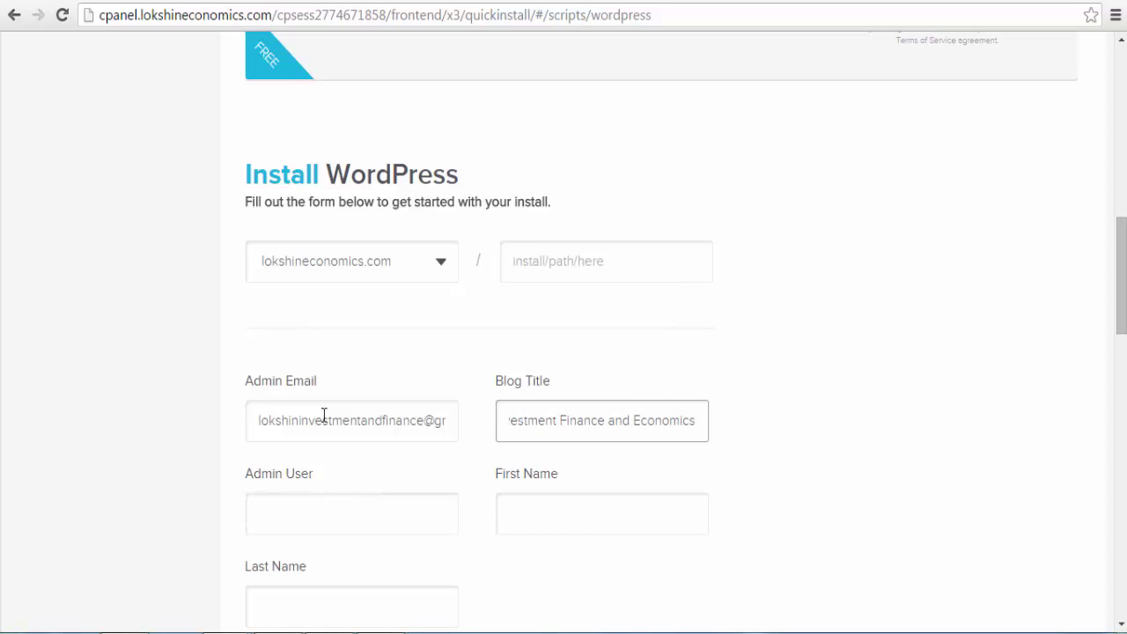
{"action": "key", "text": "Tab"}
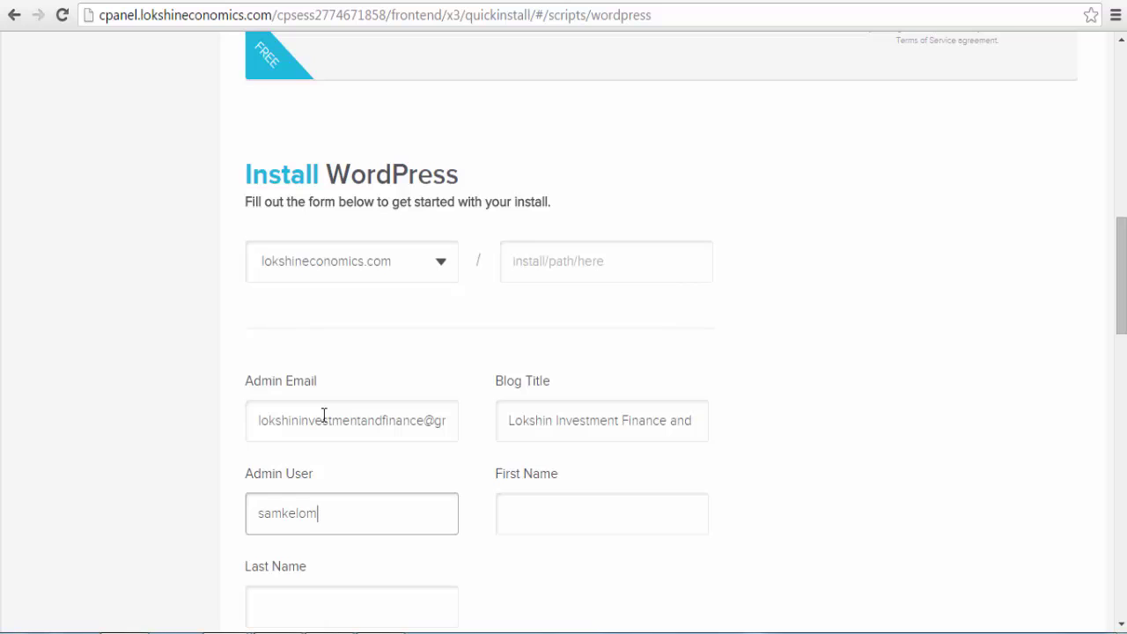
Step: Fill in the admin's first and last name and submit the Install WordPress form
{"action": "key", "text": "Tab"}
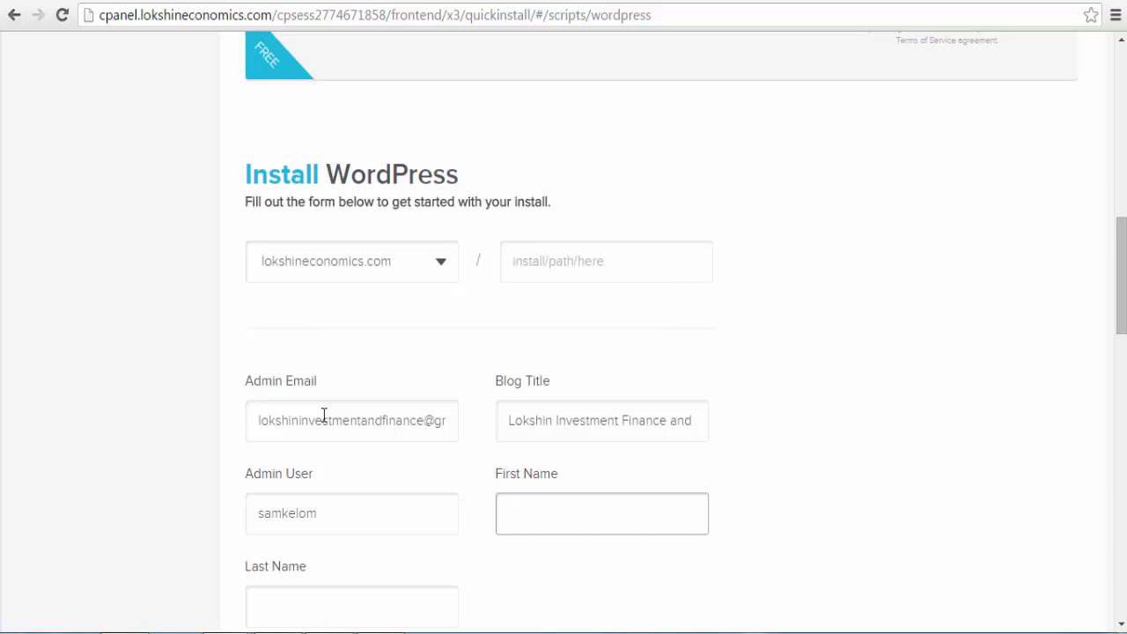
{"action": "key", "text": "Tab"}
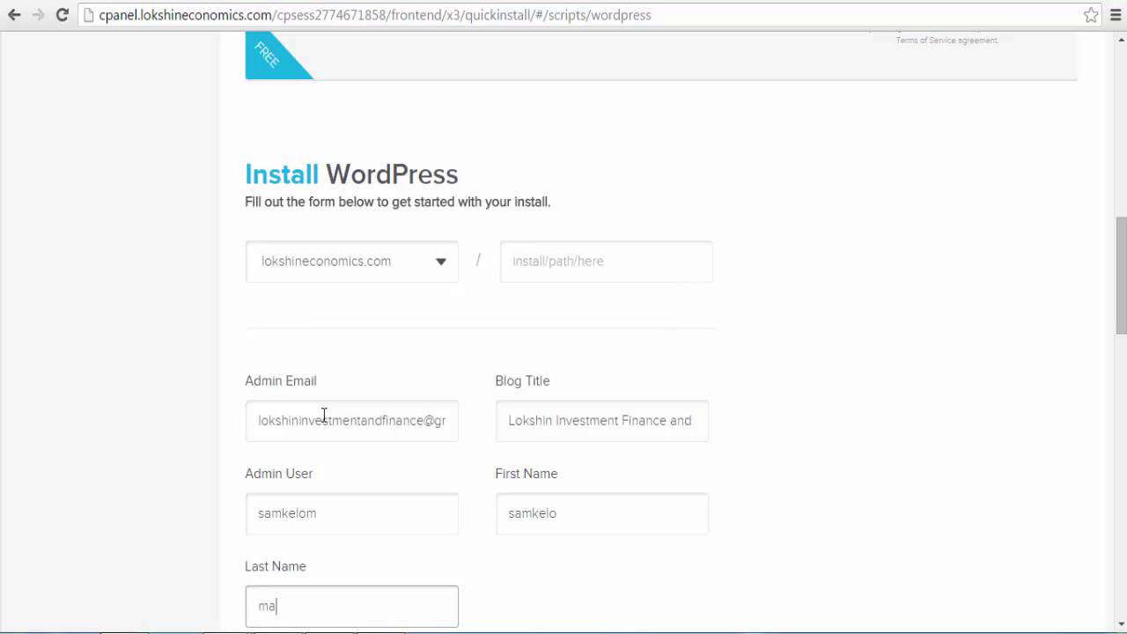
{"action": "scroll", "coordinate": [1122, 310], "scroll_direction": "down", "scroll_amount": 3}
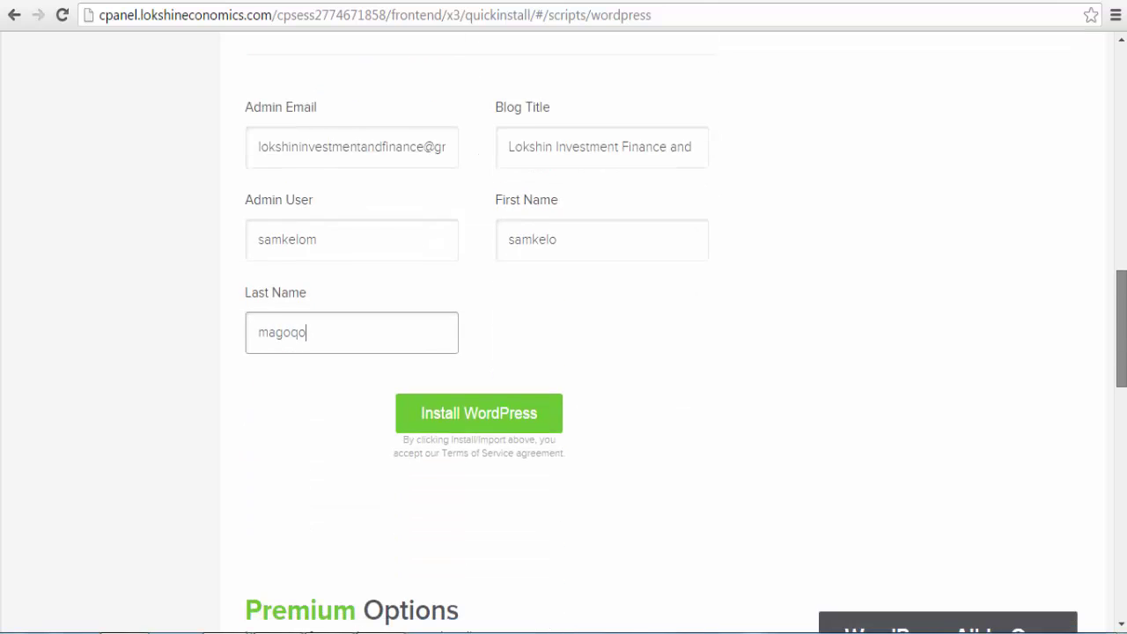
{"action": "scroll", "coordinate": [1101, 357], "scroll_direction": "down", "scroll_amount": 1}
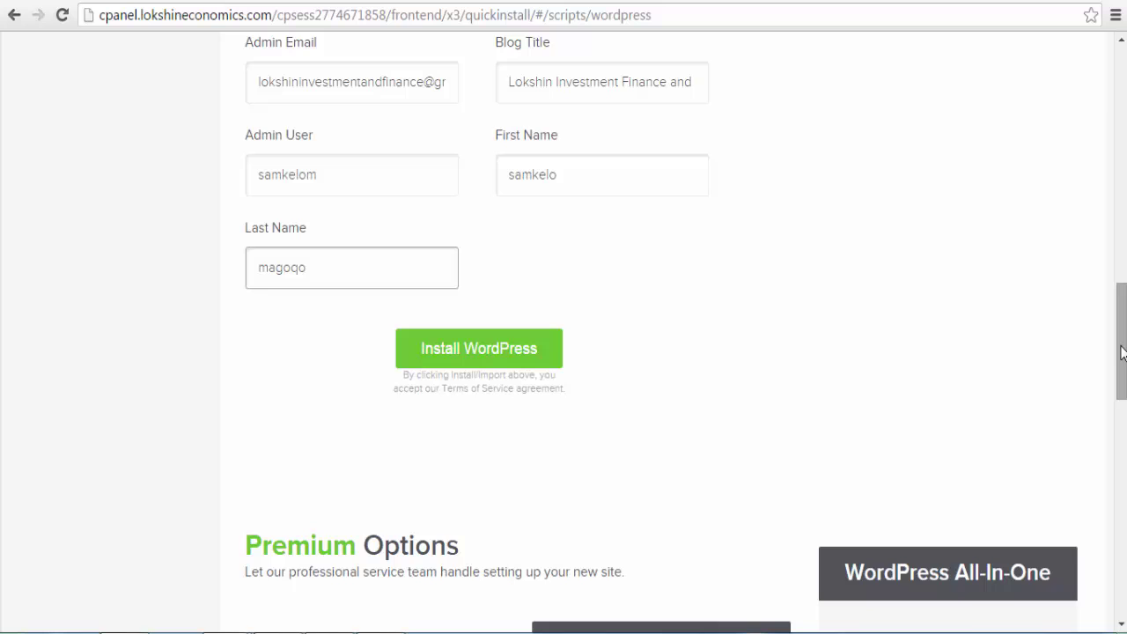
{"action": "left_click_drag", "start_coordinate": [1122, 352], "coordinate": [1123, 338]}
{"action": "left_click", "coordinate": [460, 426]}
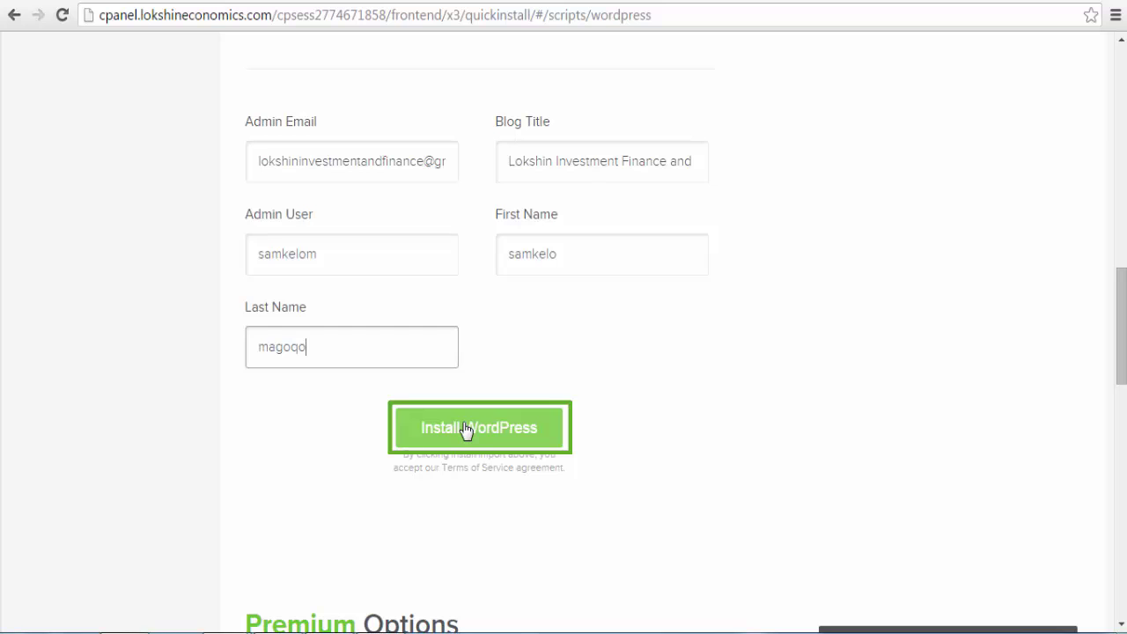
{"action": "left_click", "coordinate": [467, 429]}
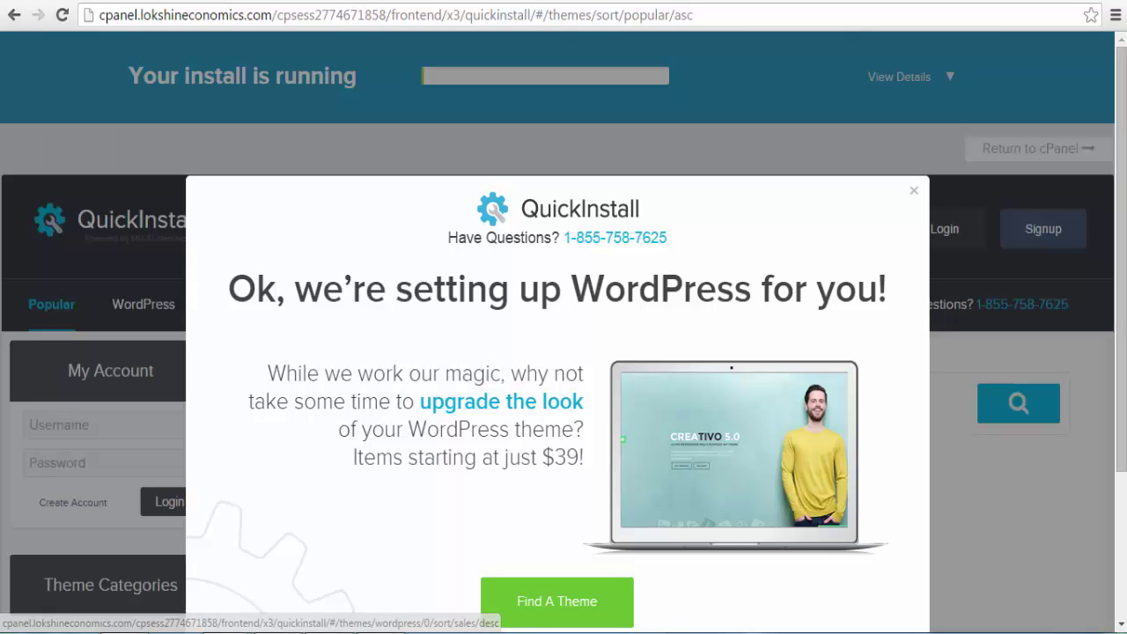
Step: Let the WordPress install finish, then review and hide the new site's login credentials
{"action": "key", "text": "Escape"}
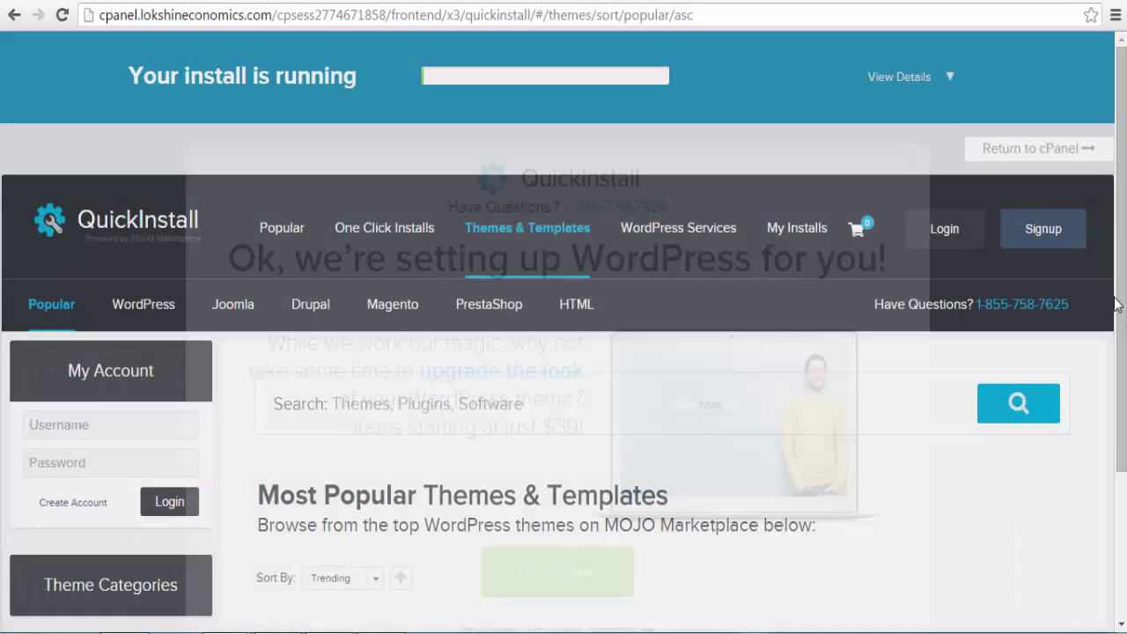
{"action": "scroll", "coordinate": [1121, 308], "scroll_direction": "down", "scroll_amount": 15}
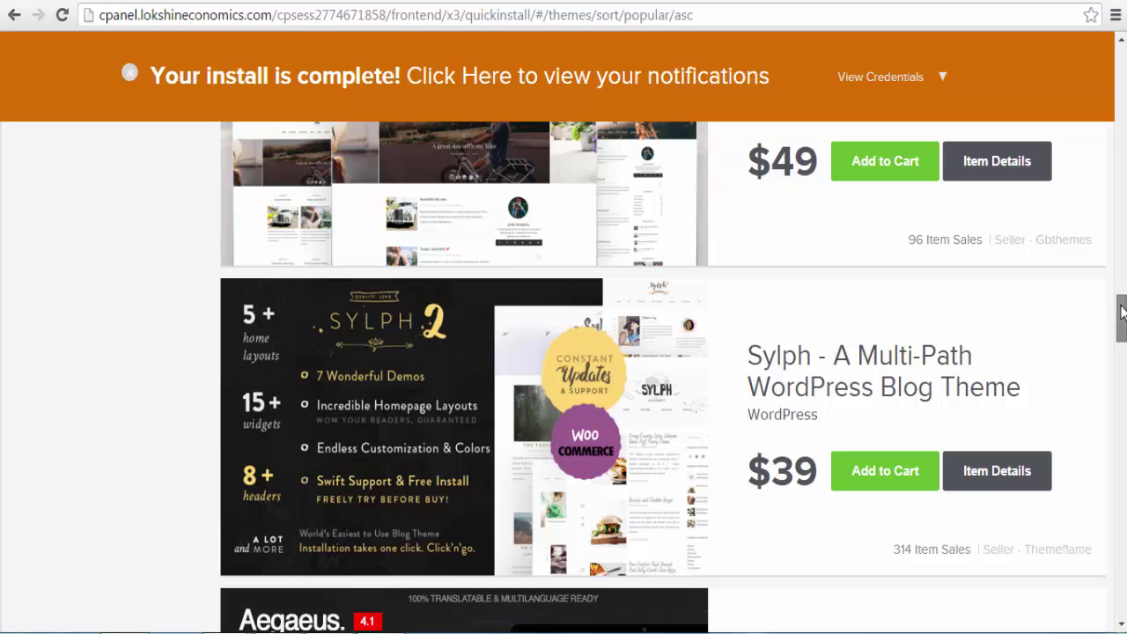
{"action": "left_click_drag", "start_coordinate": [1123, 307], "coordinate": [1123, 121]}
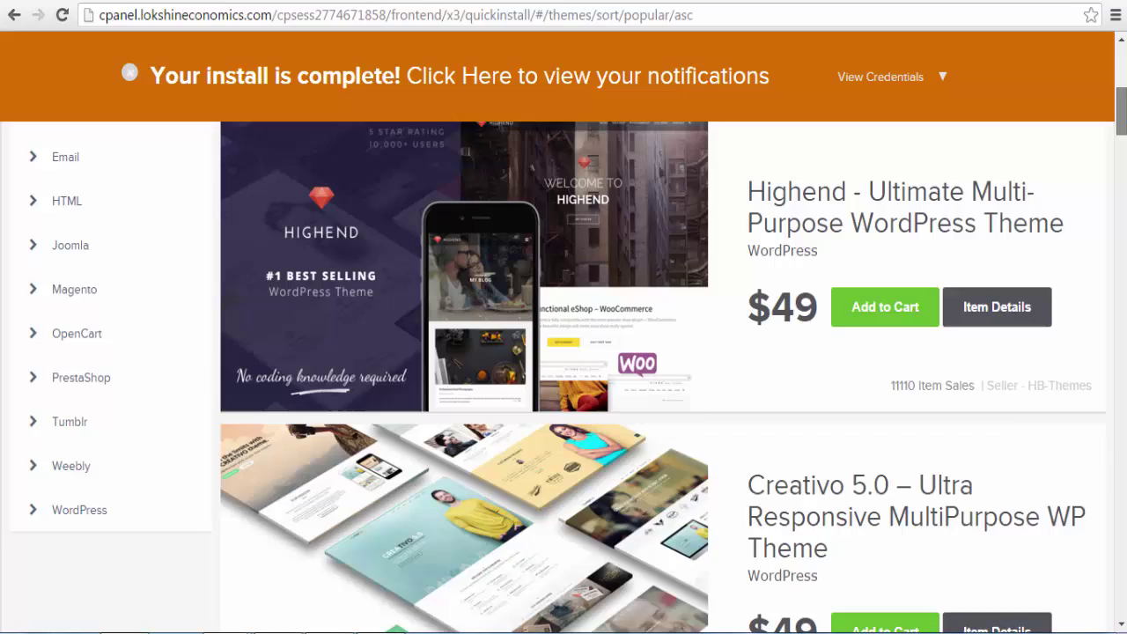
{"action": "scroll", "coordinate": [564, 379], "scroll_direction": "up", "scroll_amount": 5}
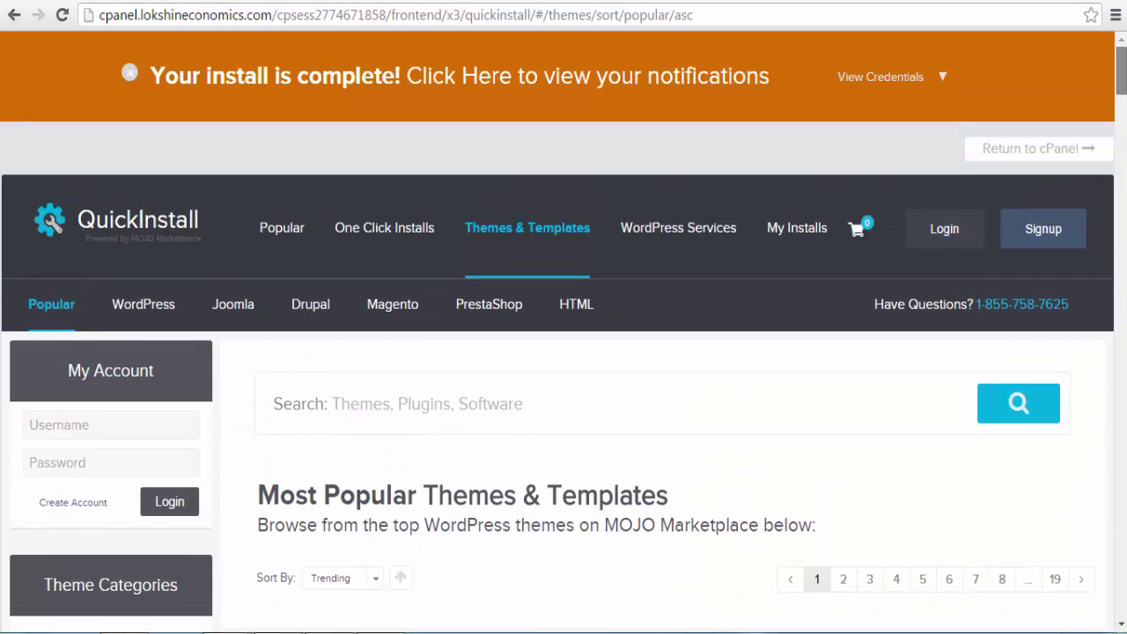
{"action": "scroll", "coordinate": [914, 265], "scroll_direction": "down", "scroll_amount": 8}
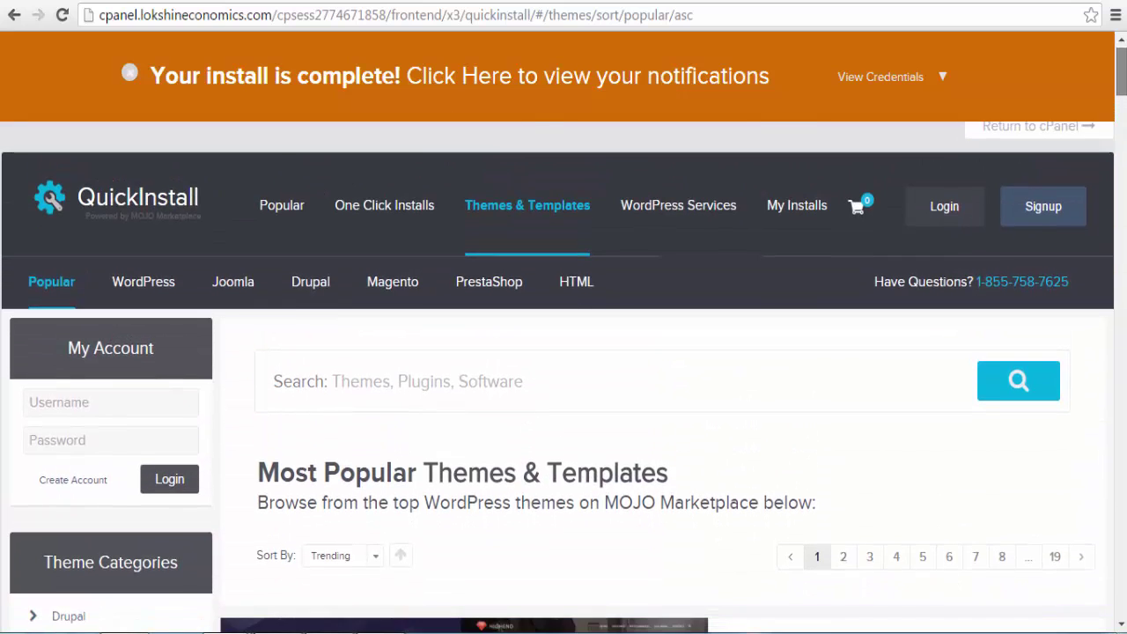
{"action": "left_click", "coordinate": [941, 78]}
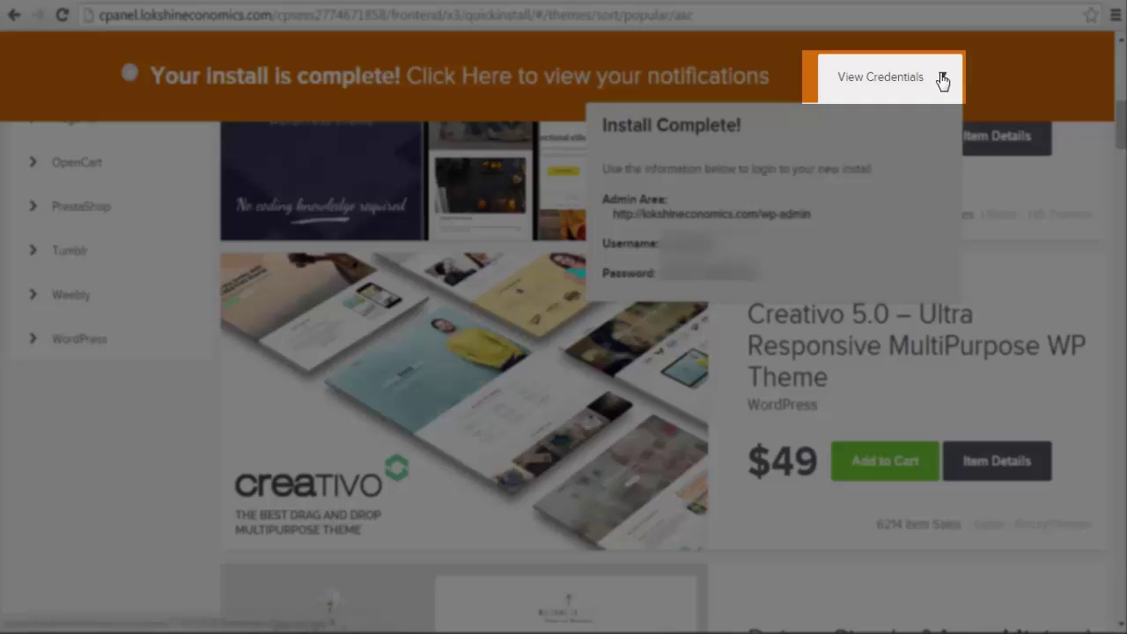
{"action": "left_click", "coordinate": [942, 79]}
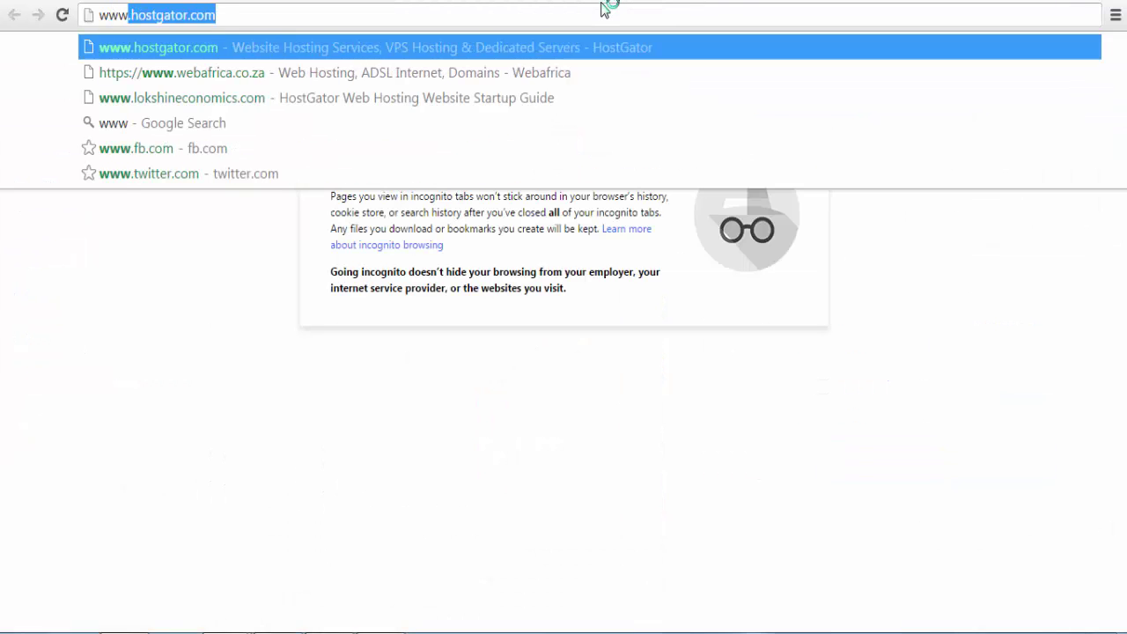
{"action": "type", "text": ".lokshineconomic"}
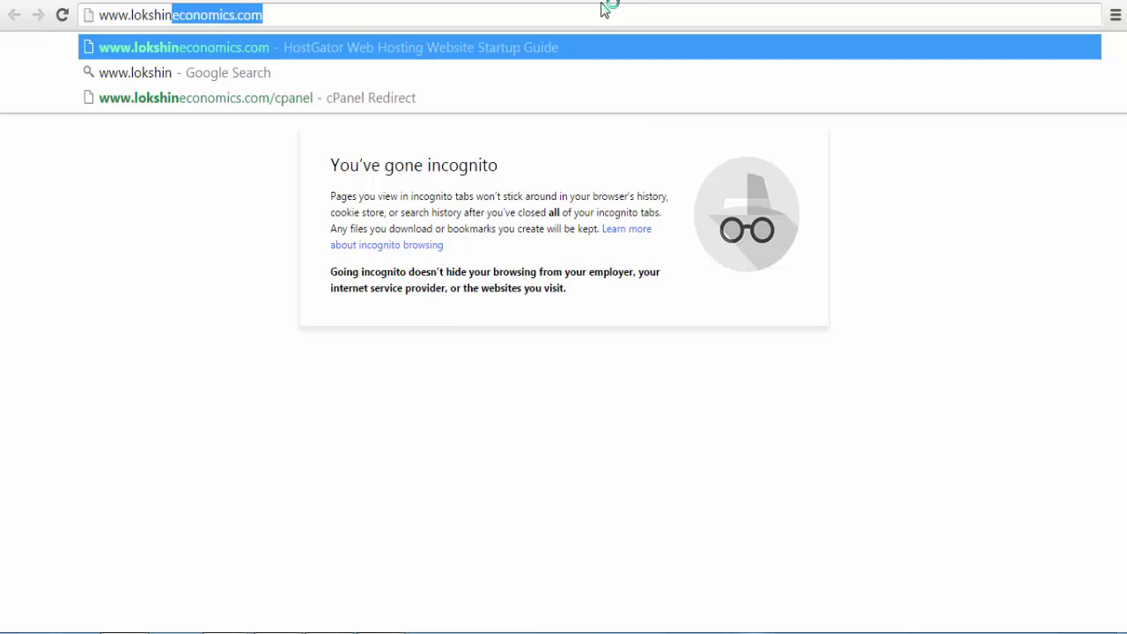
{"action": "key", "text": "Right"}
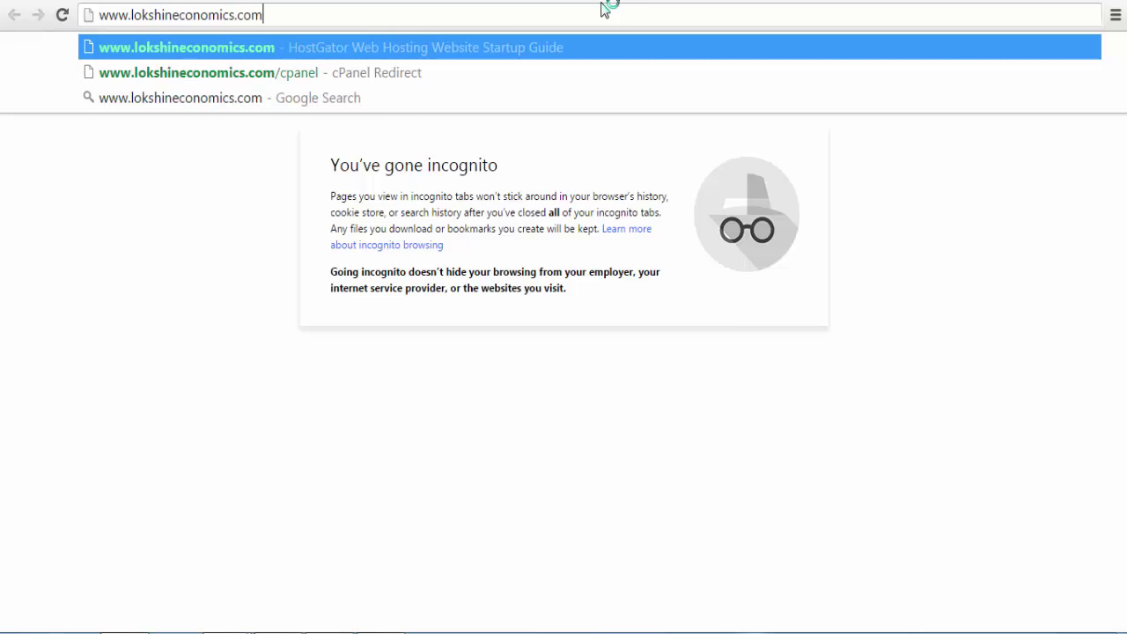
{"action": "type", "text": "/wp"}
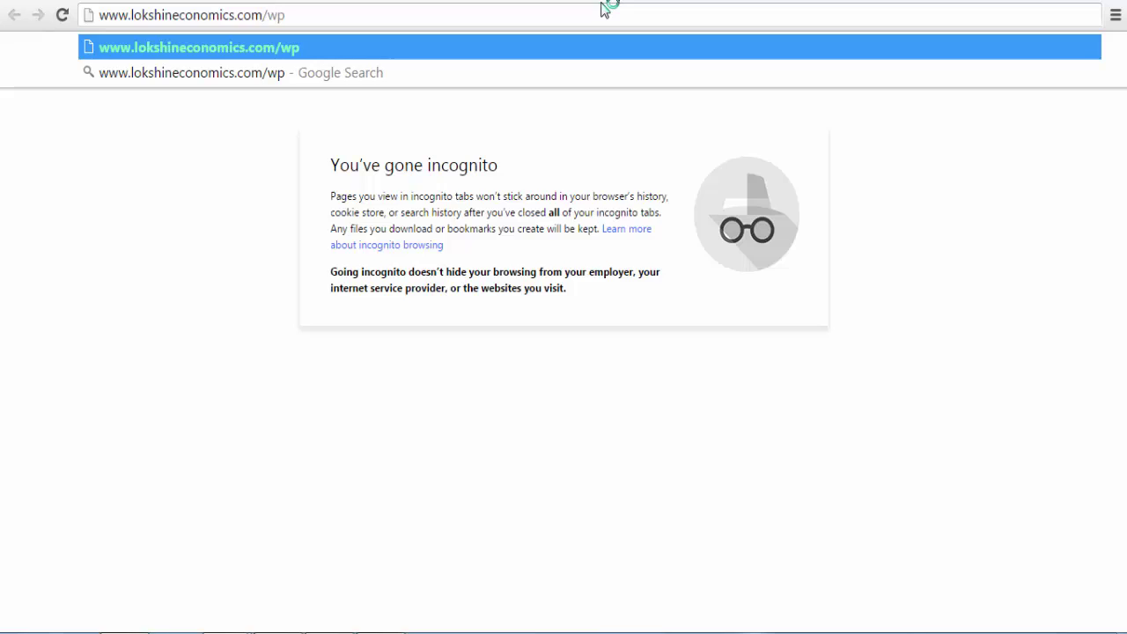
{"action": "type", "text": "="}
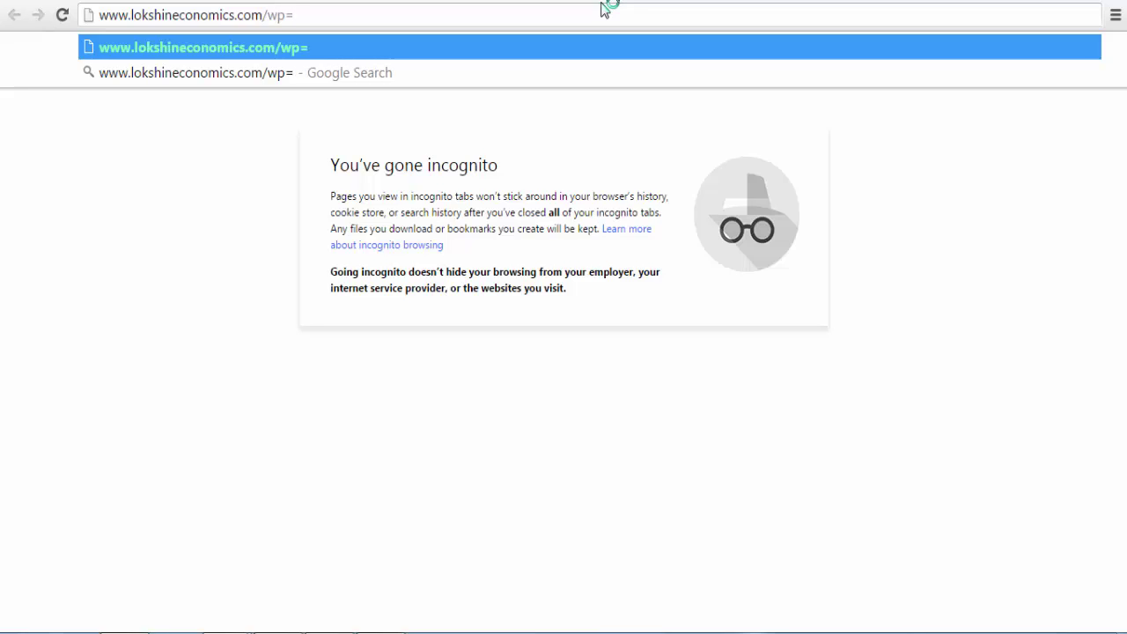
{"action": "key", "text": "BackSpace"}
{"action": "type", "text": "-a"}
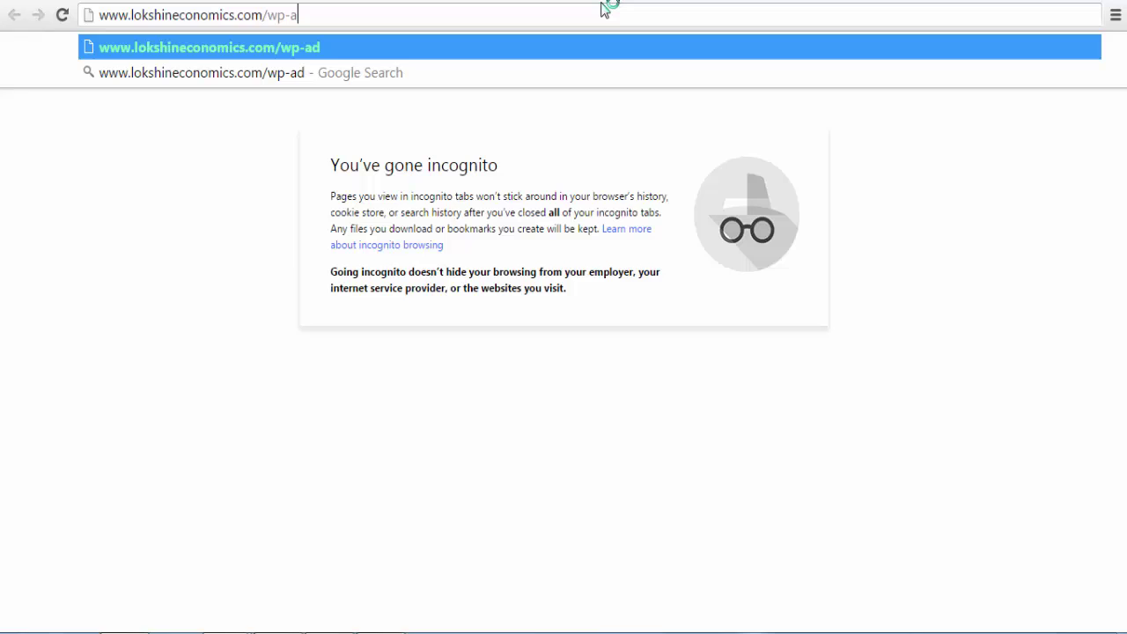
{"action": "type", "text": "dmin"}
{"action": "key", "text": "Return"}
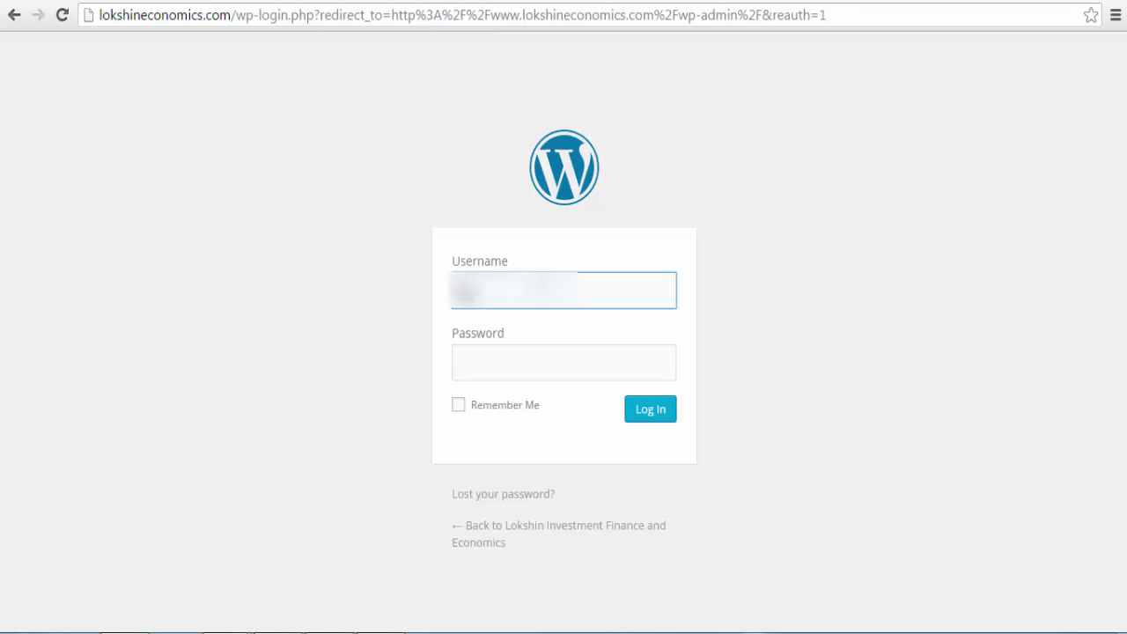
Step: Log in to WordPress with the admin username and the pasted password
{"action": "type", "text": "lokshin"}
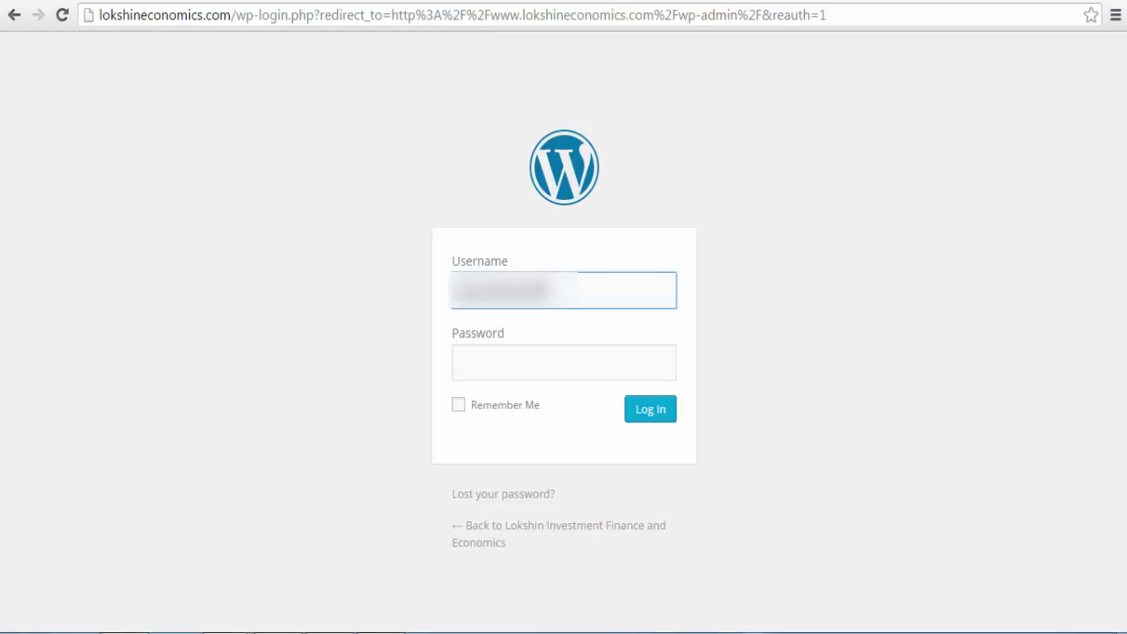
{"action": "left_click", "coordinate": [563, 362]}
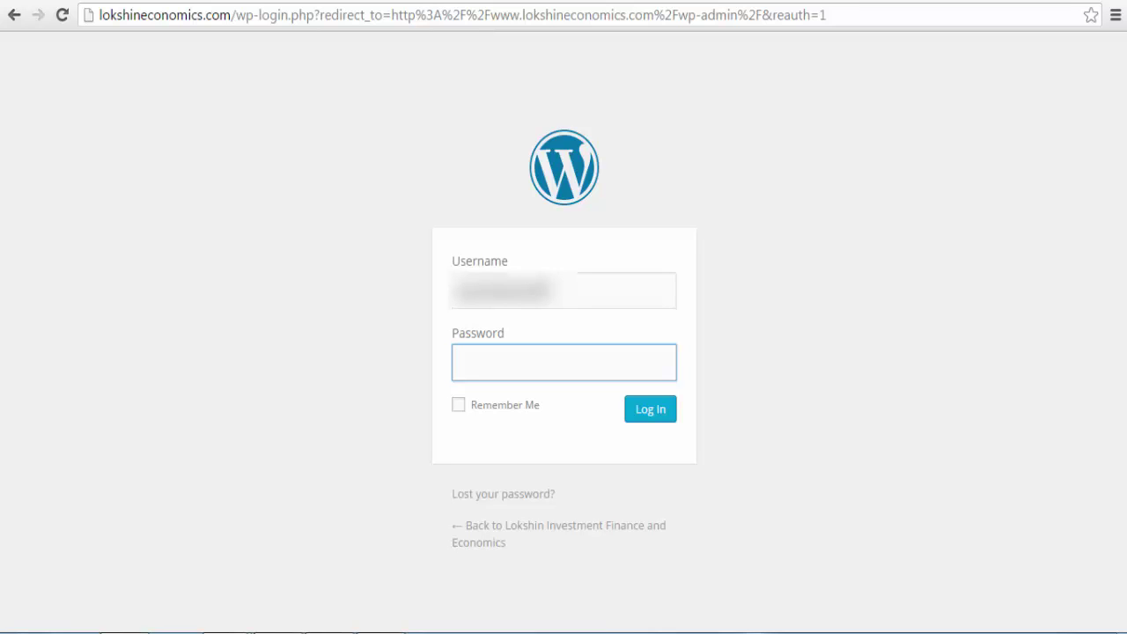
{"action": "right_click", "coordinate": [540, 284]}
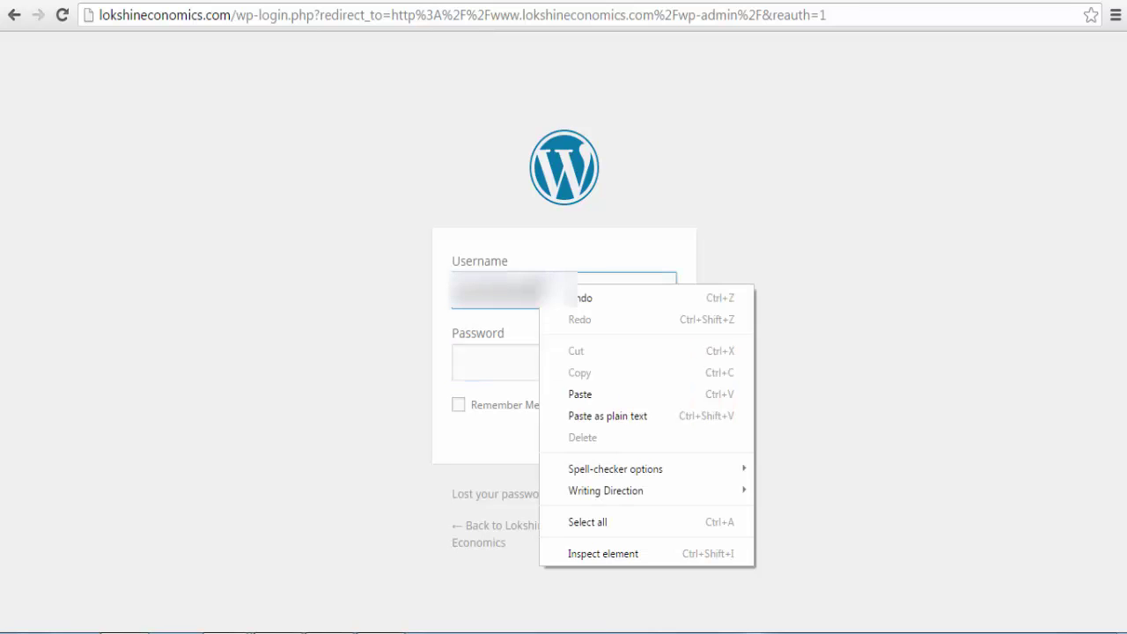
{"action": "left_click", "coordinate": [499, 357]}
{"action": "right_click", "coordinate": [498, 355]}
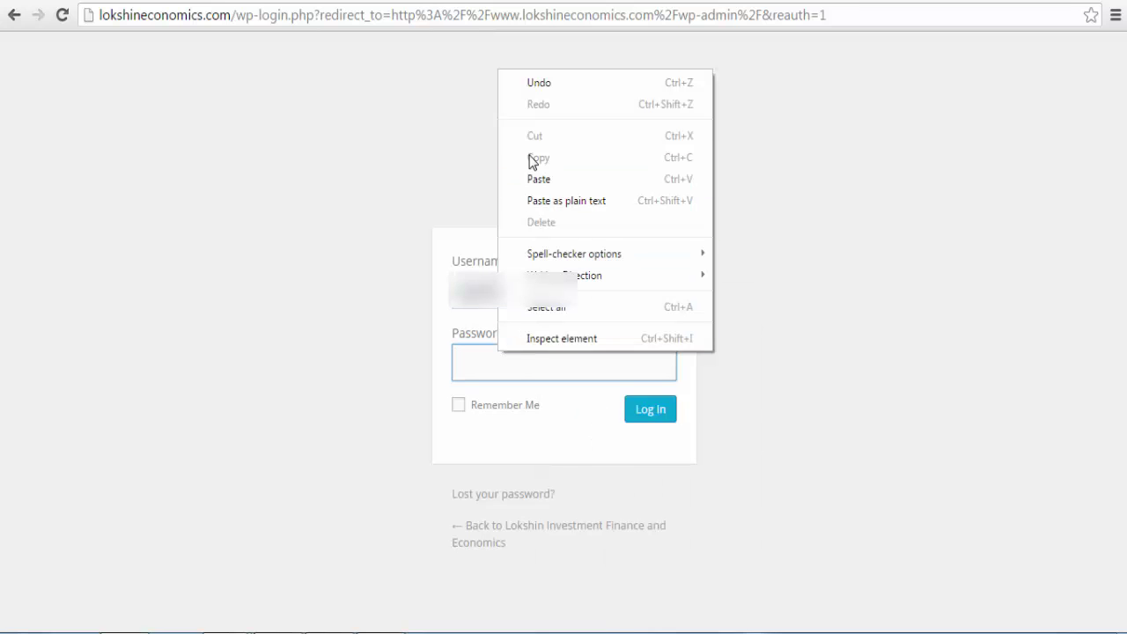
{"action": "left_click", "coordinate": [539, 179]}
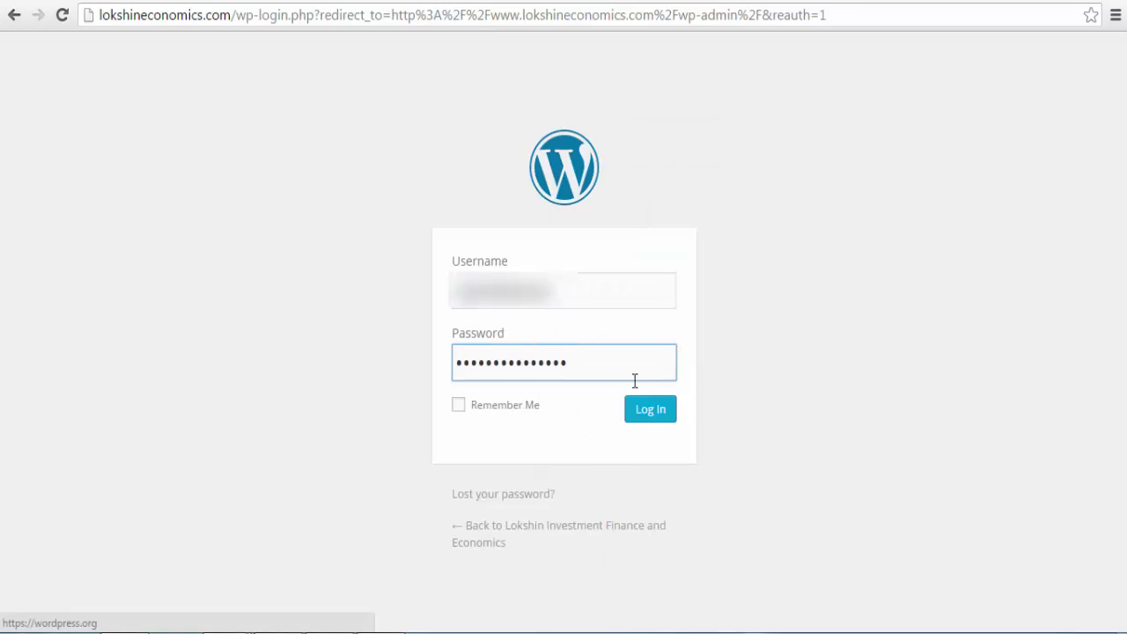
{"action": "left_click", "coordinate": [649, 411]}
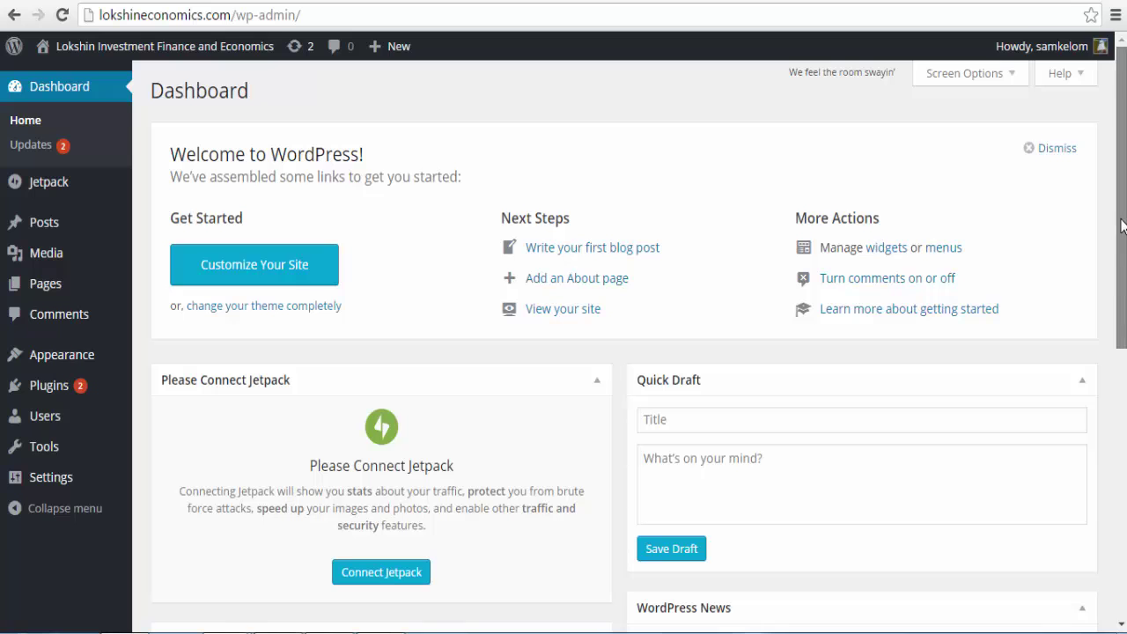
Step: Open the live site lokshineconomics.com in a new tab from the admin bar's site menu
{"action": "left_click_drag", "start_coordinate": [1123, 240], "coordinate": [1123, 229]}
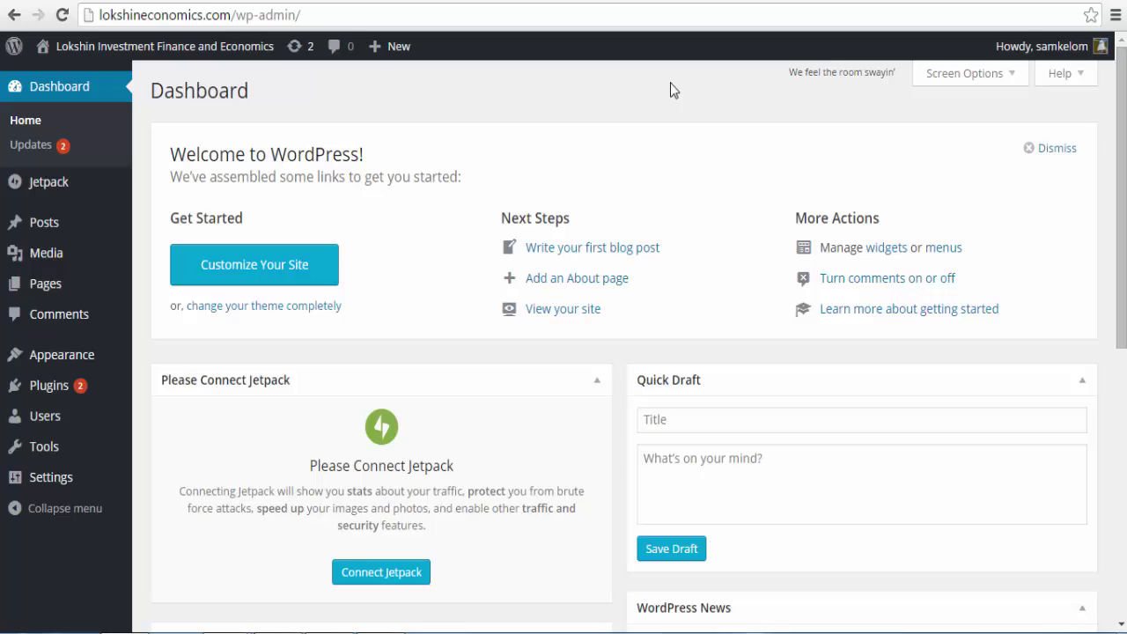
{"action": "mouse_move", "coordinate": [229, 51]}
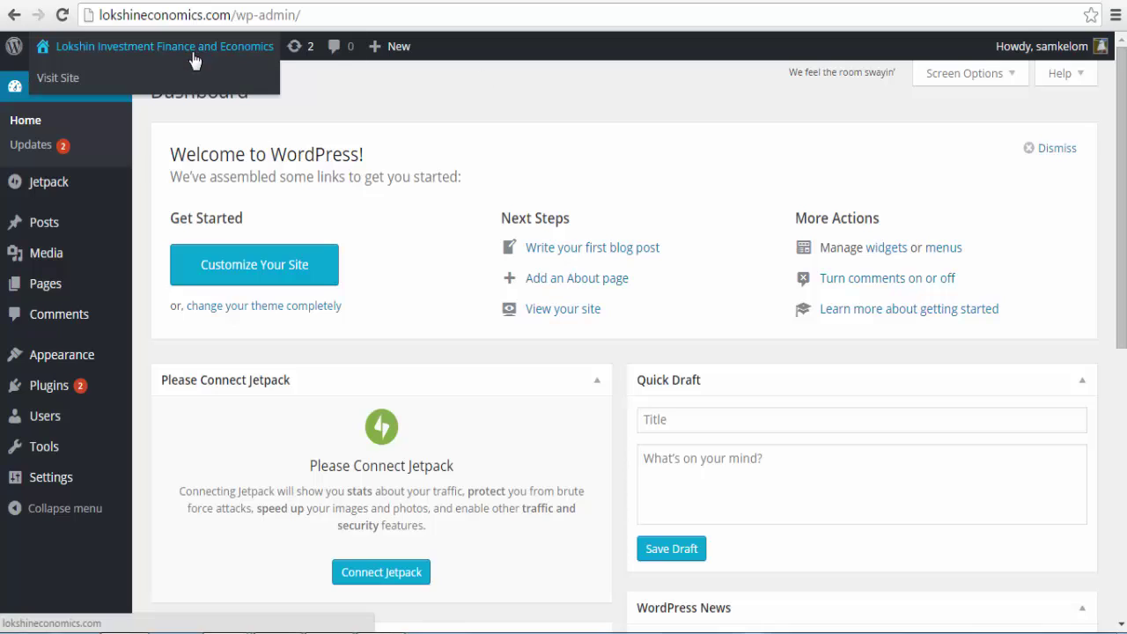
{"action": "right_click", "coordinate": [91, 82]}
{"action": "left_click", "coordinate": [105, 90]}
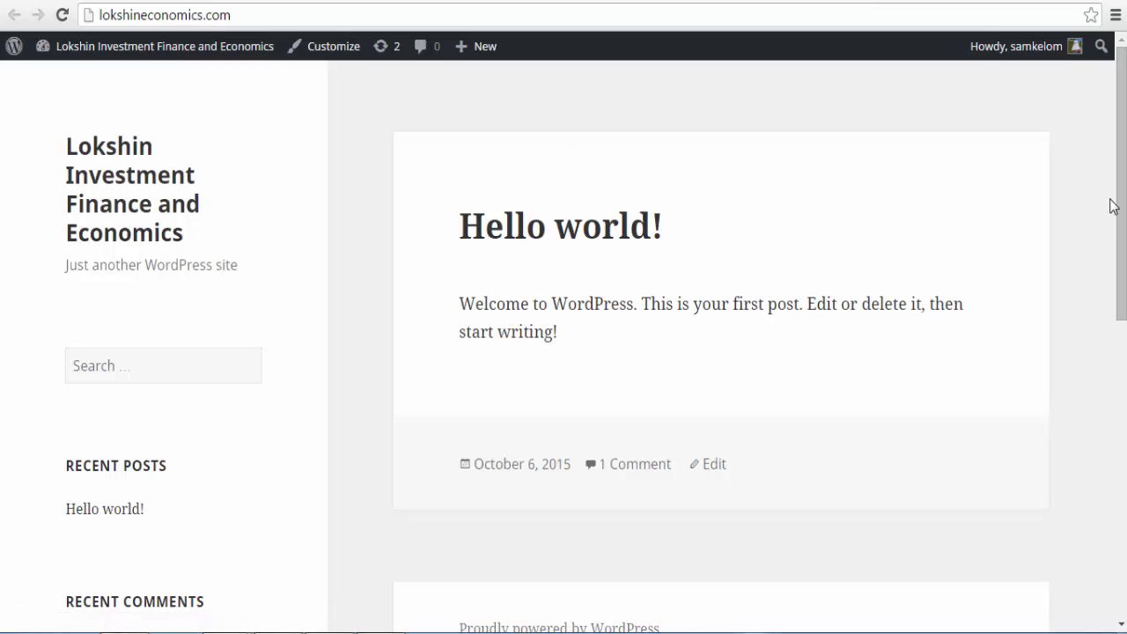
Step: Look through the live site's Hello world! post, then open the admin user's Profile page
{"action": "scroll", "coordinate": [1123, 298], "scroll_direction": "down", "scroll_amount": 1}
{"action": "left_click_drag", "start_coordinate": [1123, 297], "coordinate": [1123, 290]}
{"action": "mouse_move", "coordinate": [1079, 53]}
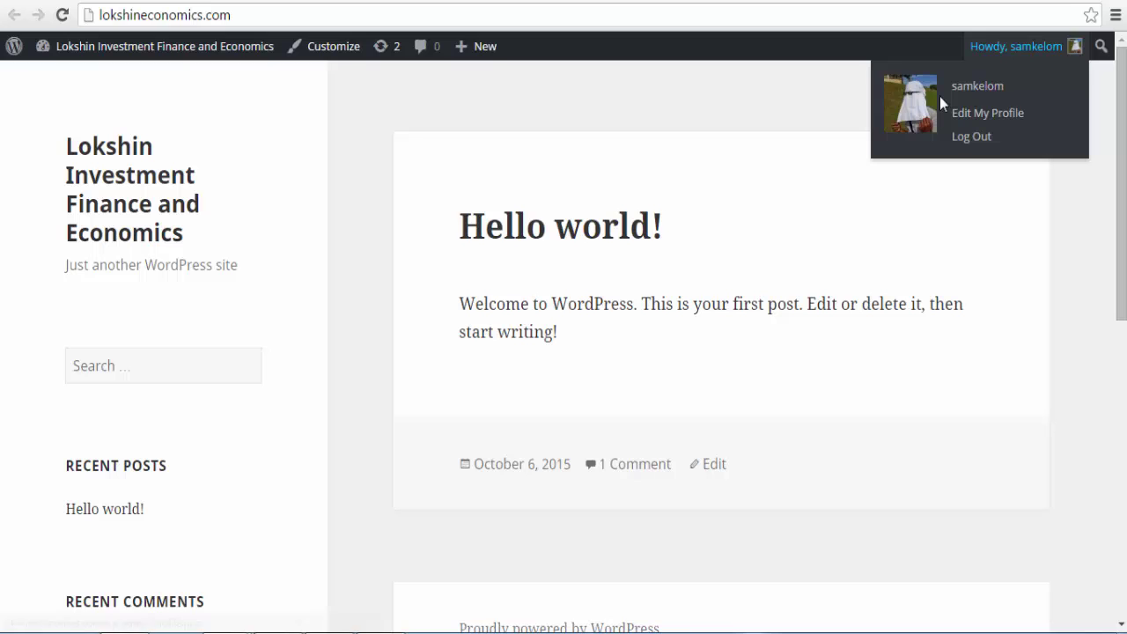
{"action": "left_click", "coordinate": [909, 108]}
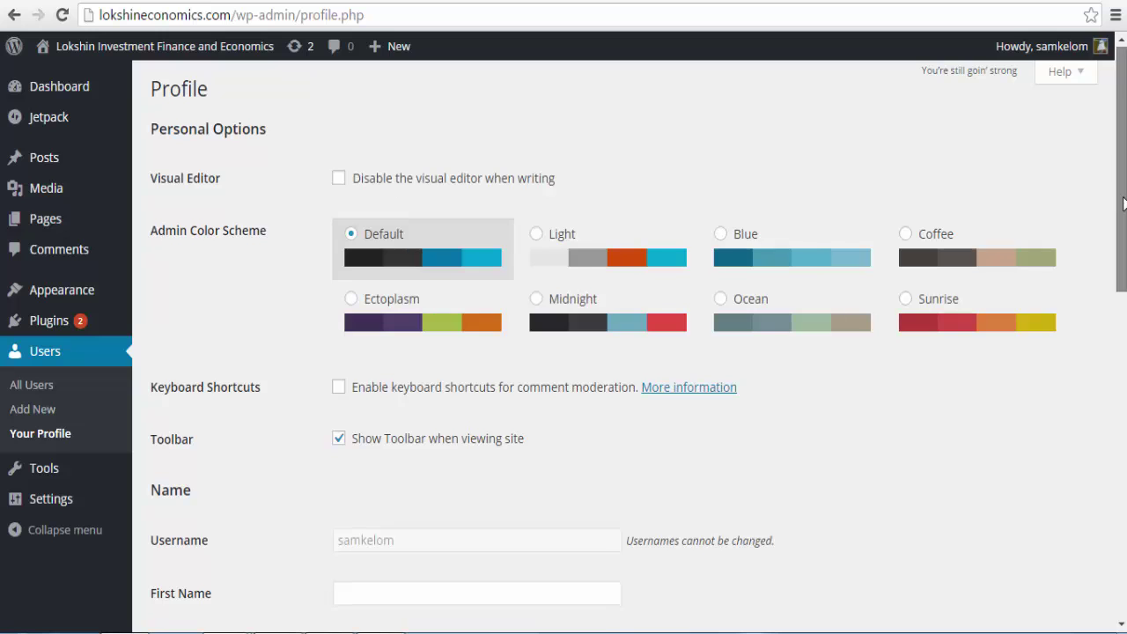
Step: Scroll down the Profile page through the name, contact info and account management sections
{"action": "scroll", "coordinate": [1125, 170], "scroll_direction": "down", "scroll_amount": 3}
{"action": "scroll", "coordinate": [630, 353], "scroll_direction": "down", "scroll_amount": 5}
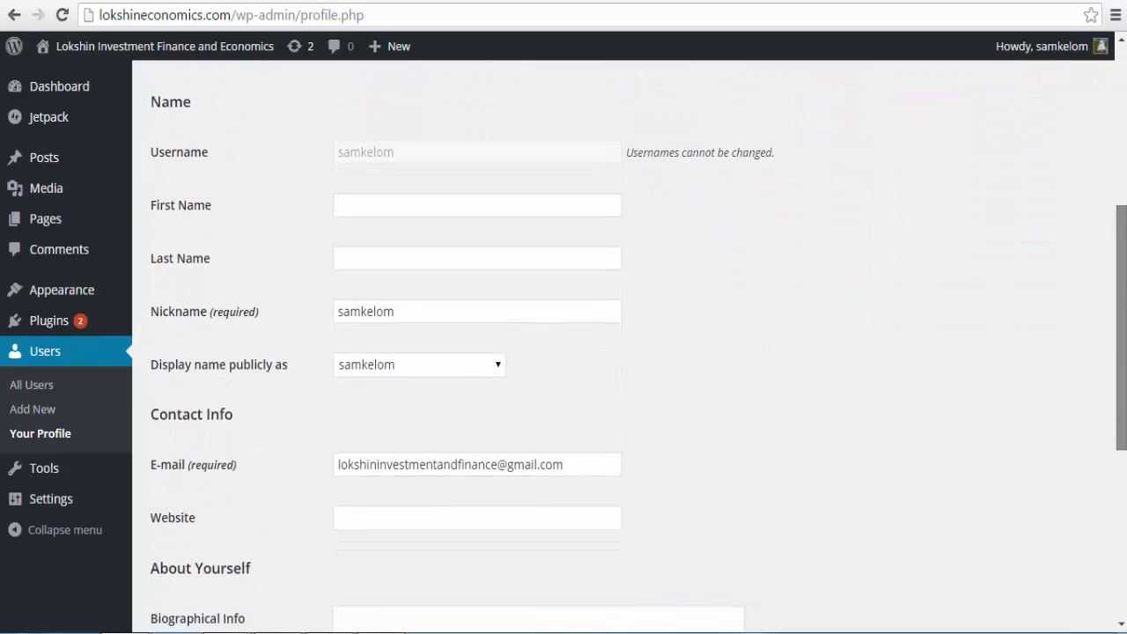